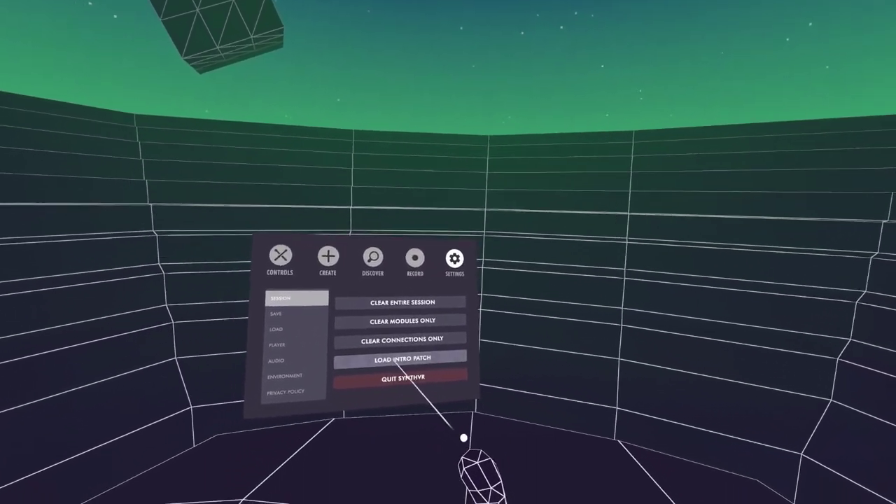
Load the intro patch and confirm discarding any unsaved work.
left_click(448, 331)
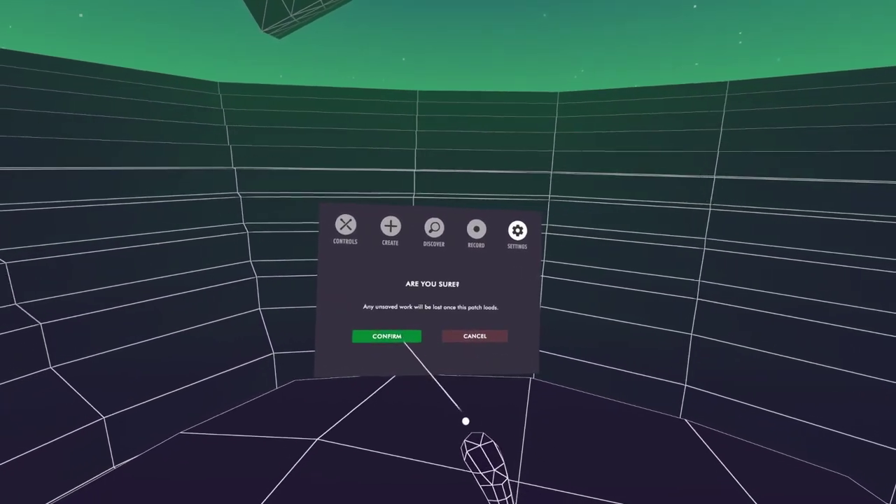
left_click(361, 337)
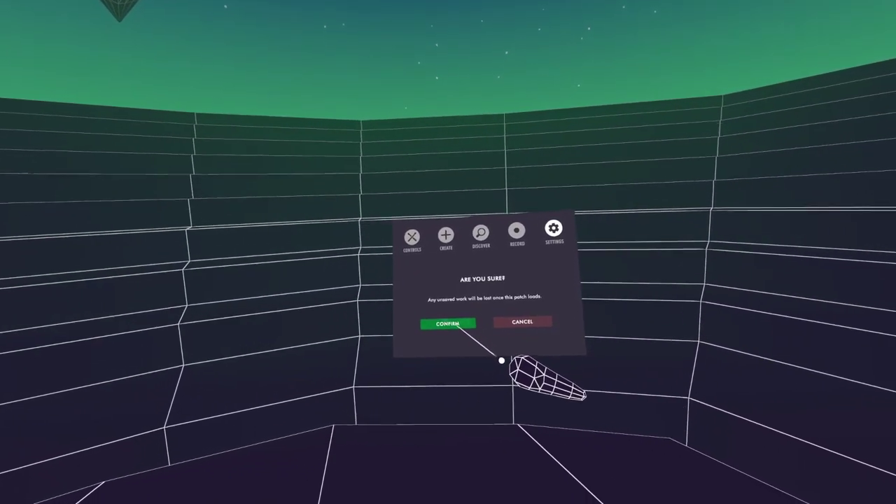
left_click(448, 323)
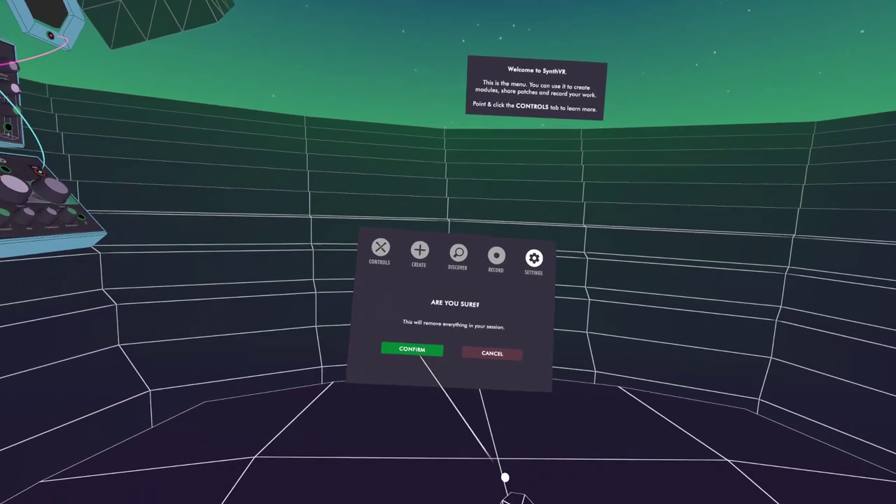
Clear the entire session, confirm removing everything, and dismiss the menu to leave an empty space.
left_click(472, 362)
key("Escape")
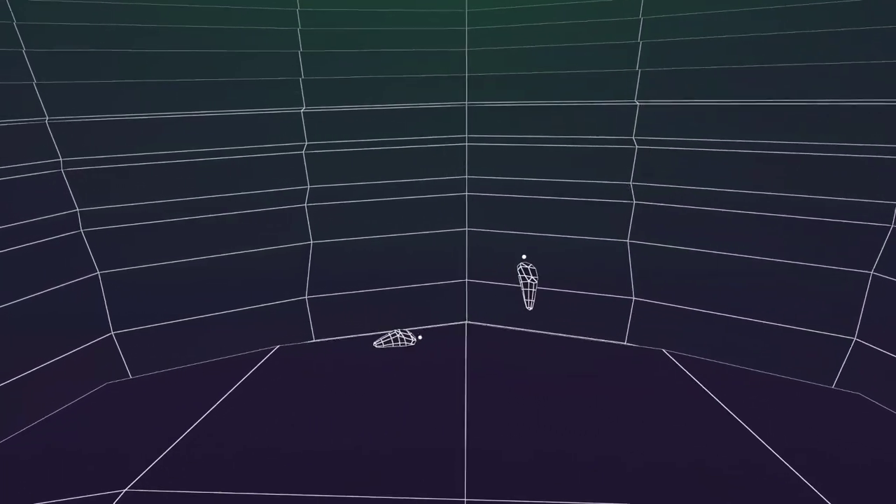
key("Escape")
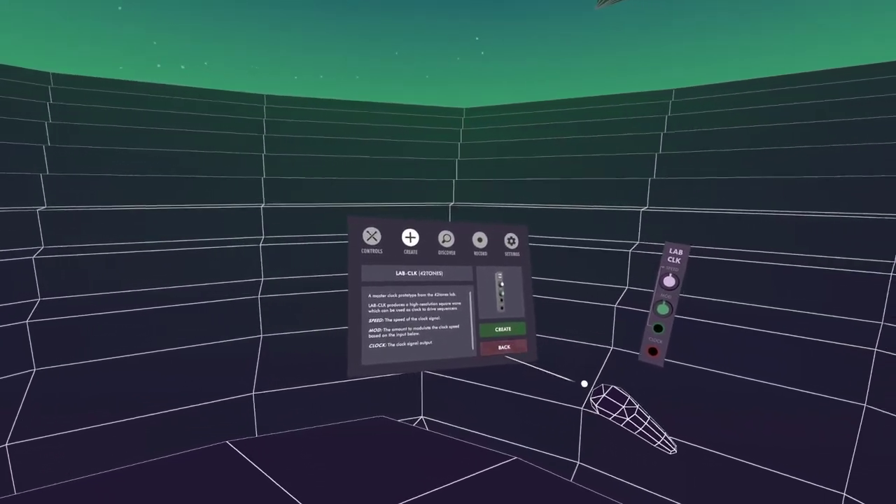
Add a PrimeTime sequencing module and place it upright beside the LAB CLK module.
left_click(474, 344)
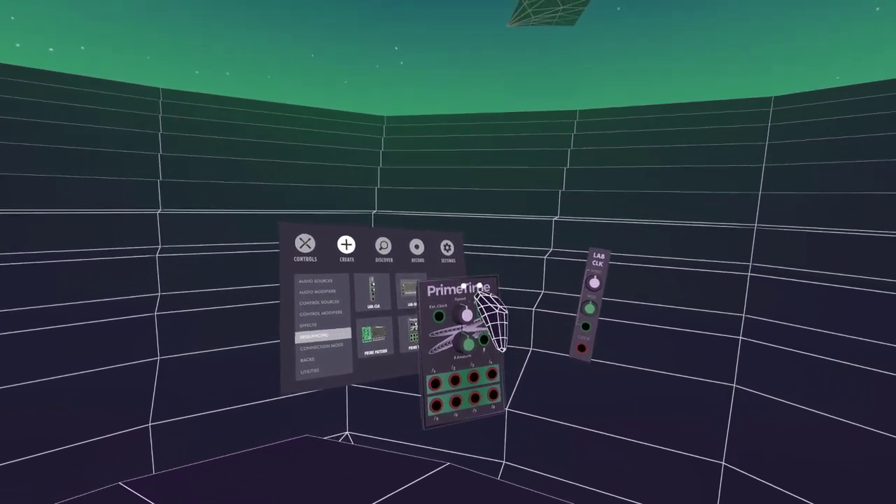
left_click_drag(483, 290, 626, 278)
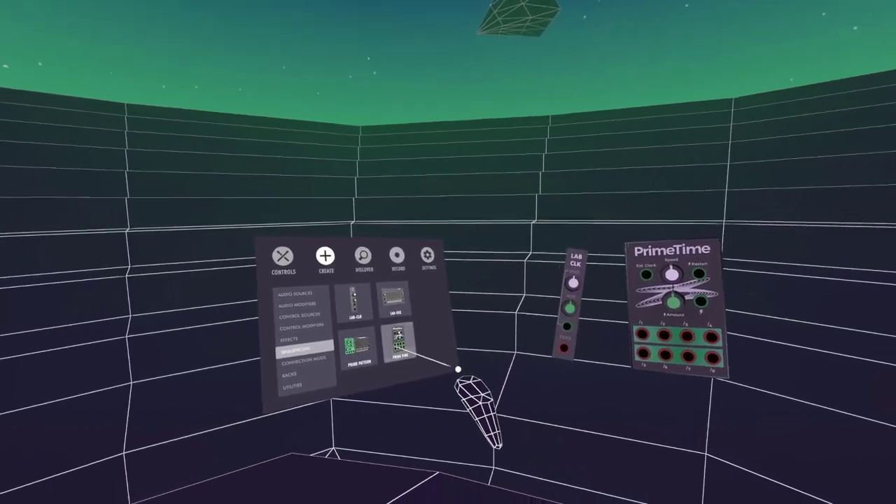
left_click_drag(468, 300, 462, 260)
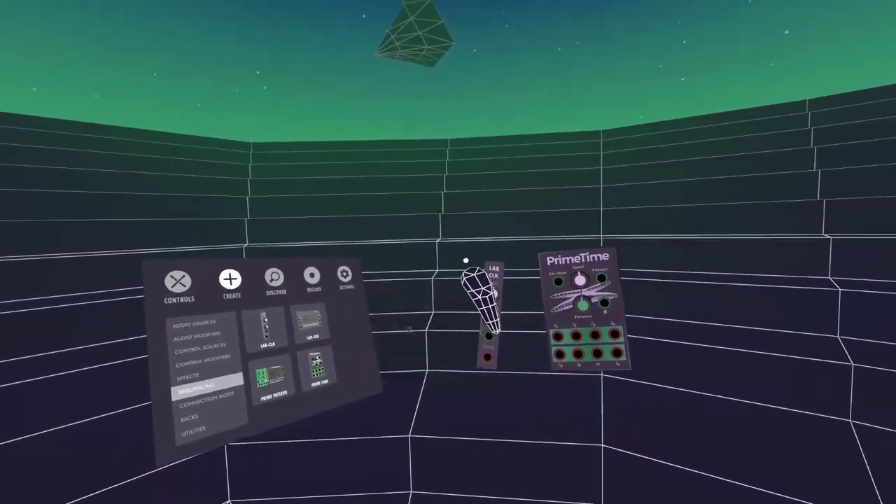
left_click_drag(536, 314, 574, 315)
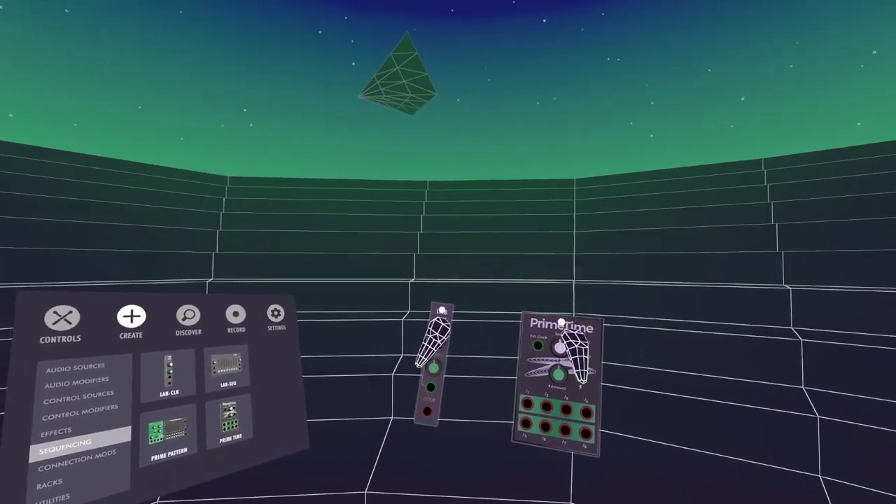
left_click_drag(429, 300, 476, 296)
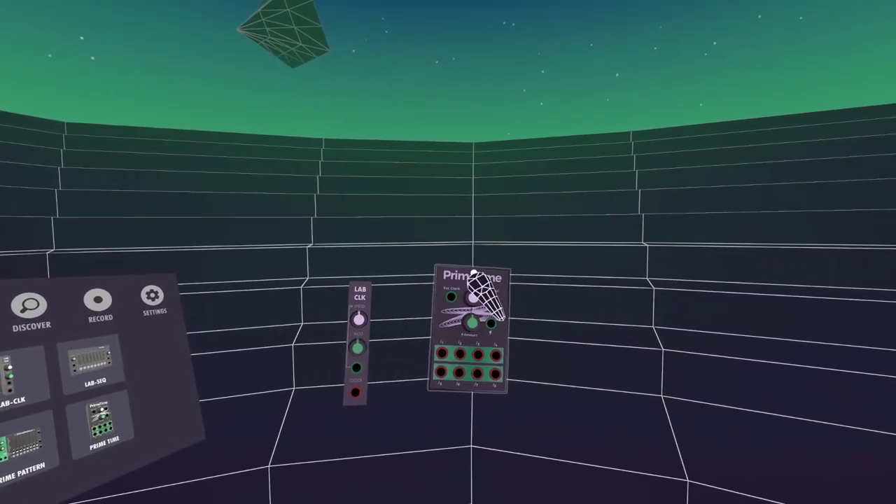
left_click_drag(487, 294, 522, 262)
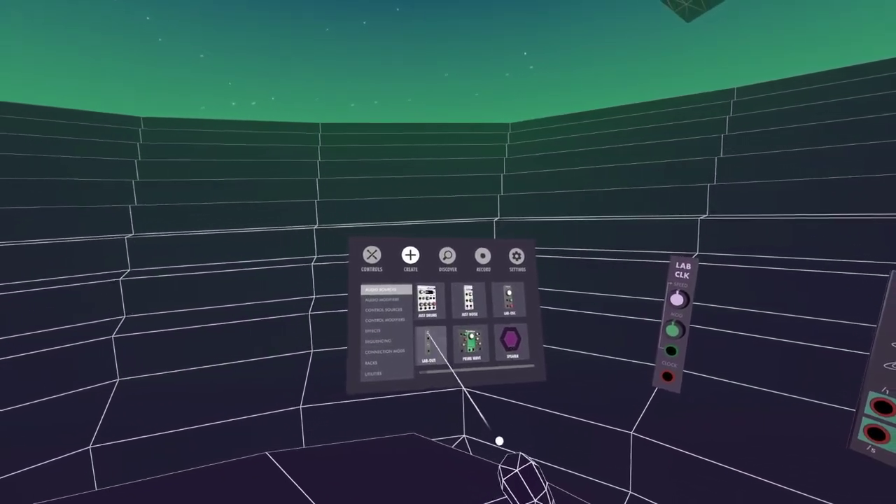
Add a LAB-AMP and a speaker near LAB CLK, patching the clock output through the amp into the speaker.
left_click(424, 299)
left_click_drag(481, 308, 523, 397)
left_click_drag(462, 360, 454, 318)
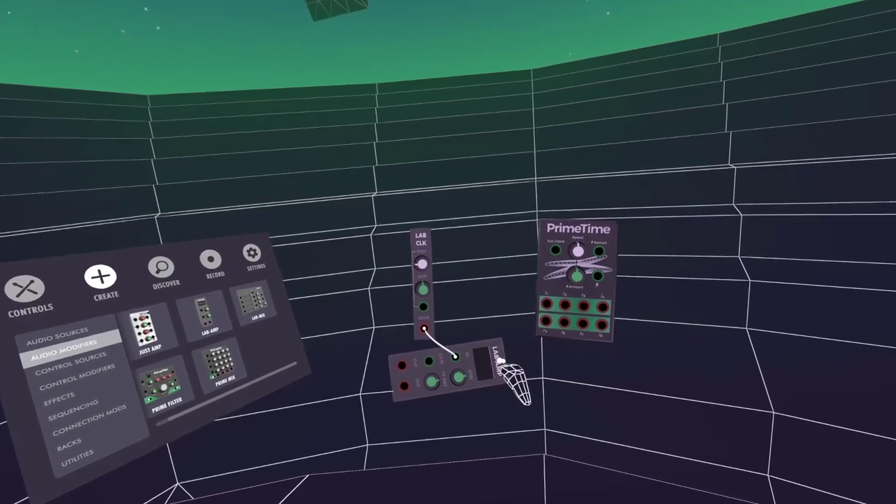
left_click_drag(487, 290, 454, 246)
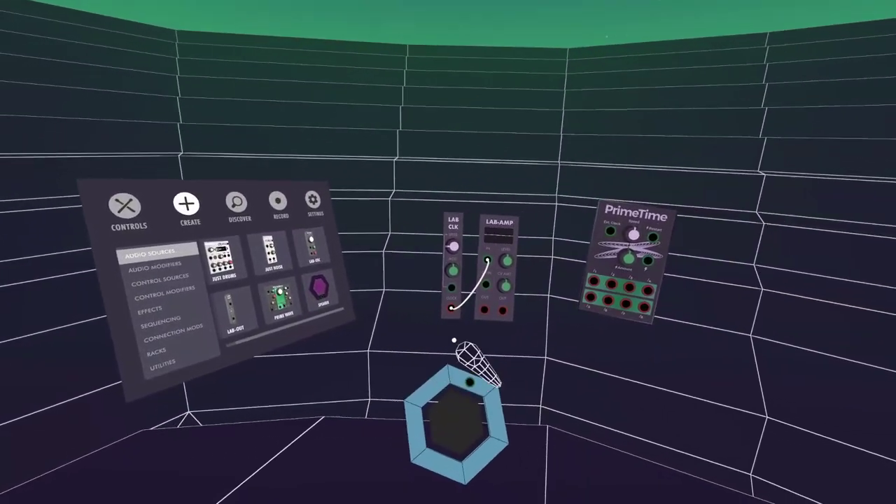
left_click_drag(484, 310, 452, 367)
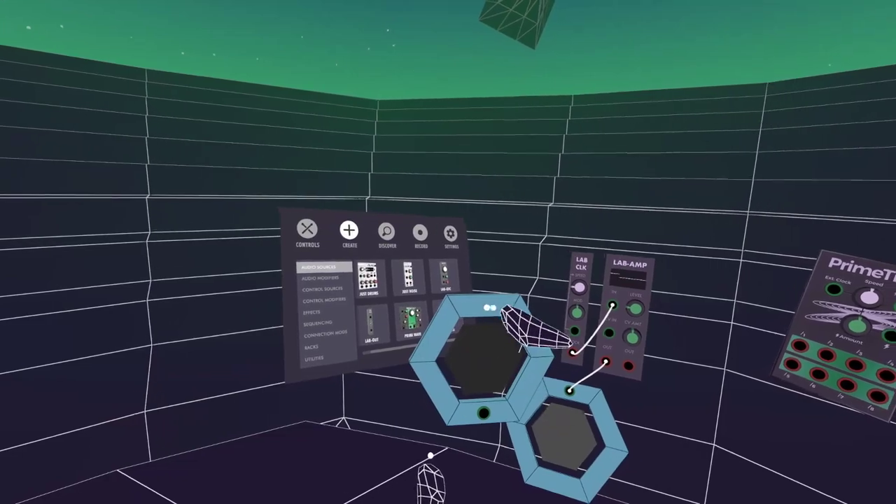
Set up a second speaker and LAB-AMP on the far side of PrimeTime, with the amp's output patched into the speaker.
left_click_drag(490, 307, 516, 412)
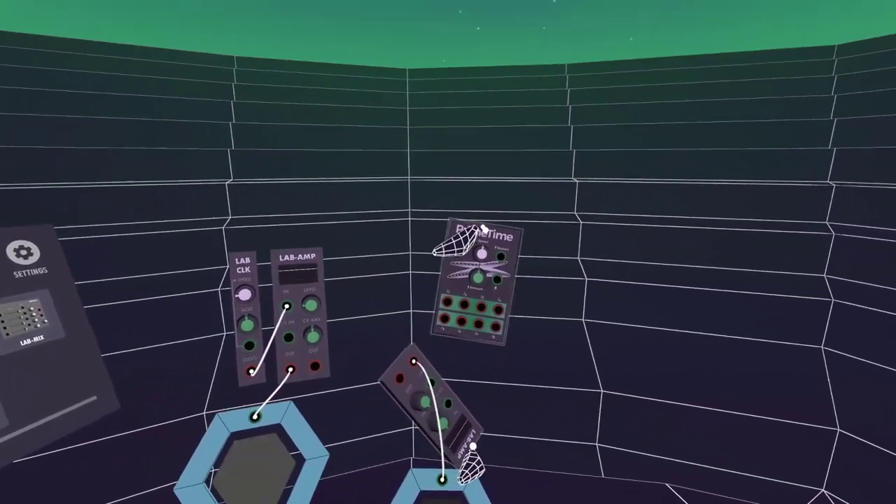
left_click_drag(485, 228, 451, 118)
left_click_drag(529, 236, 519, 195)
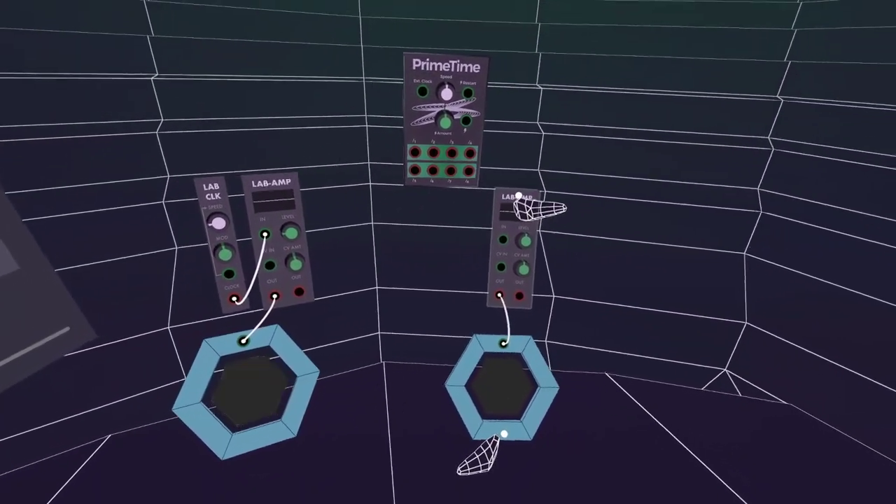
left_click_drag(459, 175, 444, 238)
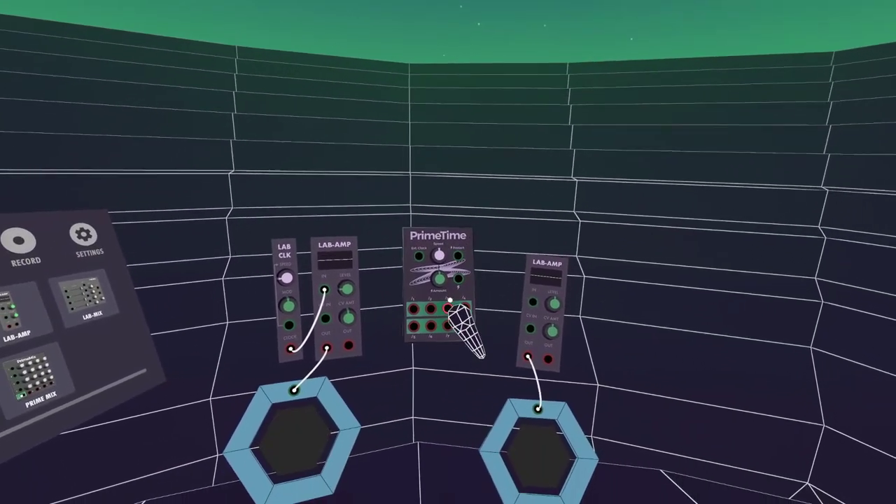
Patch PrimeTime outputs into both LAB-AMP inputs in place of the direct clock cable, and spread the speakers out to either side.
left_click_drag(601, 296, 533, 343)
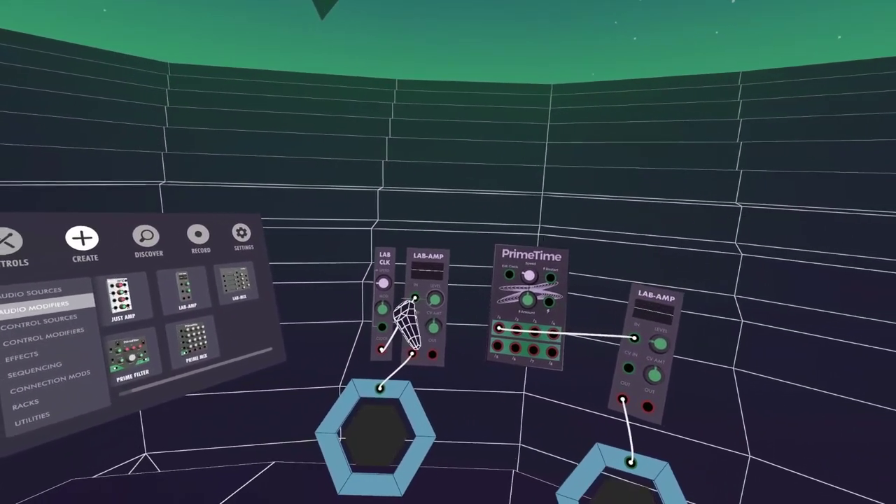
mouse_move(340, 317)
left_mouse_down()
mouse_move(354, 316)
mouse_move(359, 370)
left_mouse_up()
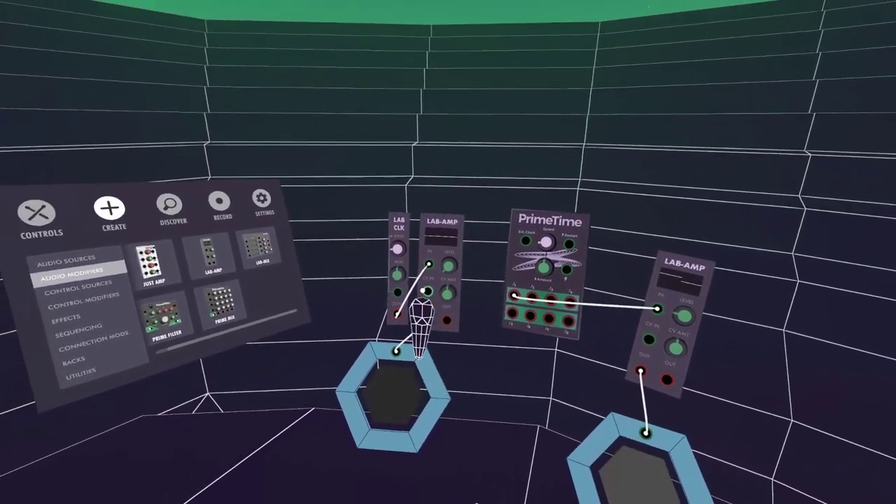
left_click_drag(416, 277, 448, 161)
left_click_drag(429, 246, 454, 273)
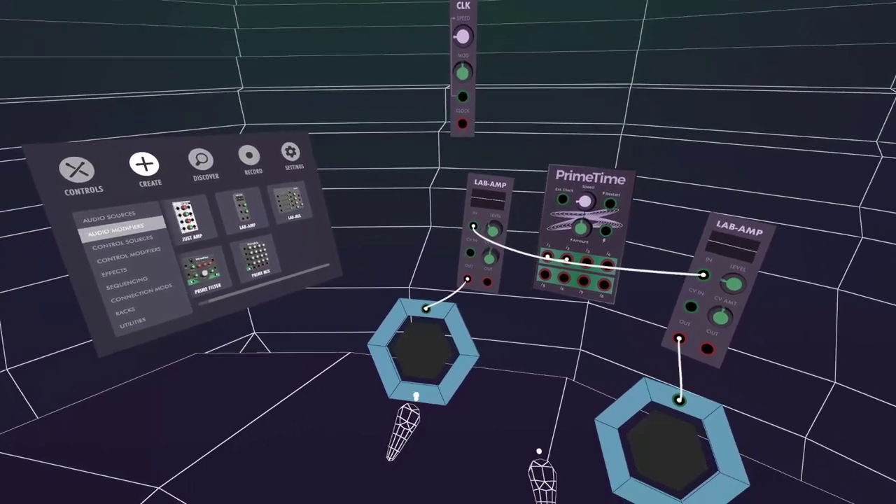
left_click_drag(415, 396, 3, 266)
left_click_drag(534, 404, 652, 258)
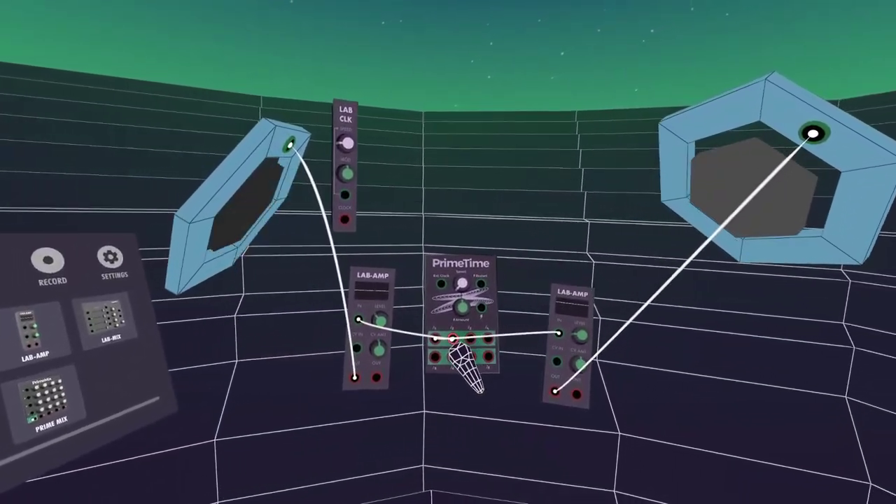
Patch LAB CLK's clock output into PrimeTime's Ext. Clock input and try out the speed controls.
left_click_drag(473, 372, 470, 341)
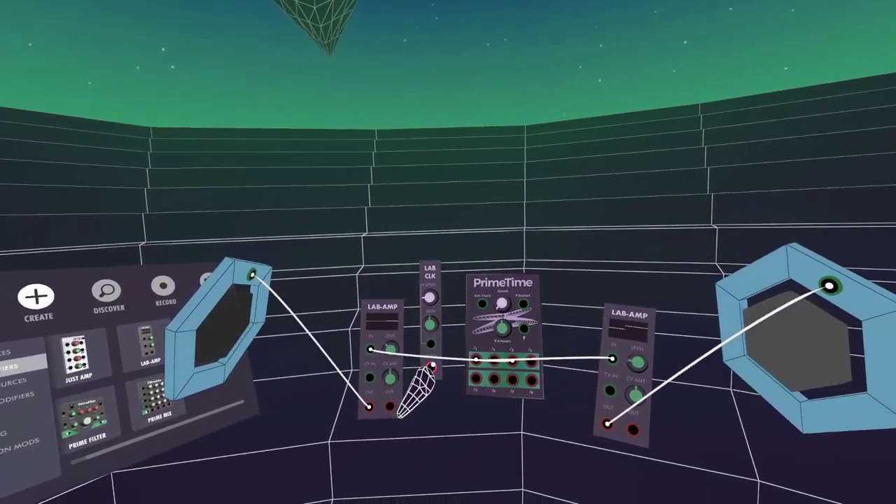
left_click_drag(446, 376, 424, 299)
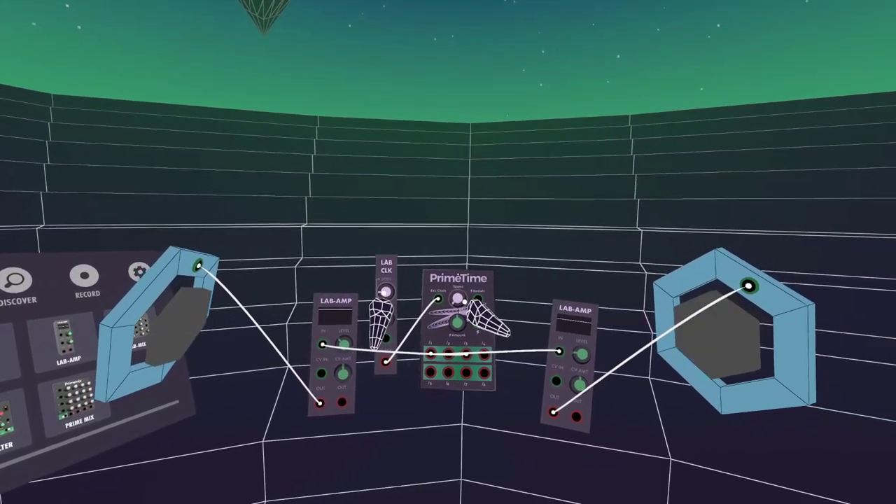
mouse_move(448, 297)
left_mouse_down()
mouse_move(299, 173)
mouse_move(292, 152)
mouse_move(273, 147)
mouse_move(376, 216)
mouse_move(425, 319)
mouse_move(446, 305)
left_mouse_up()
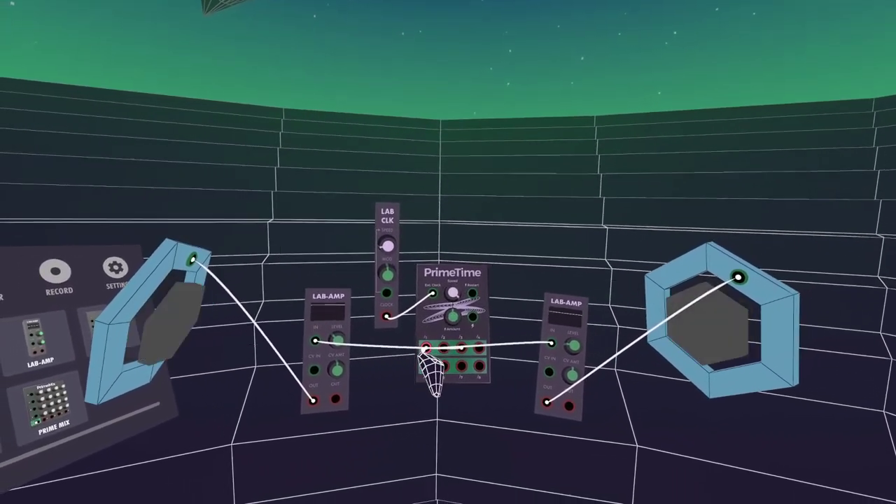
Unplug all cables from PrimeTime and LAB CLK, and remove the LAB CLK module.
left_click_drag(430, 287, 396, 392)
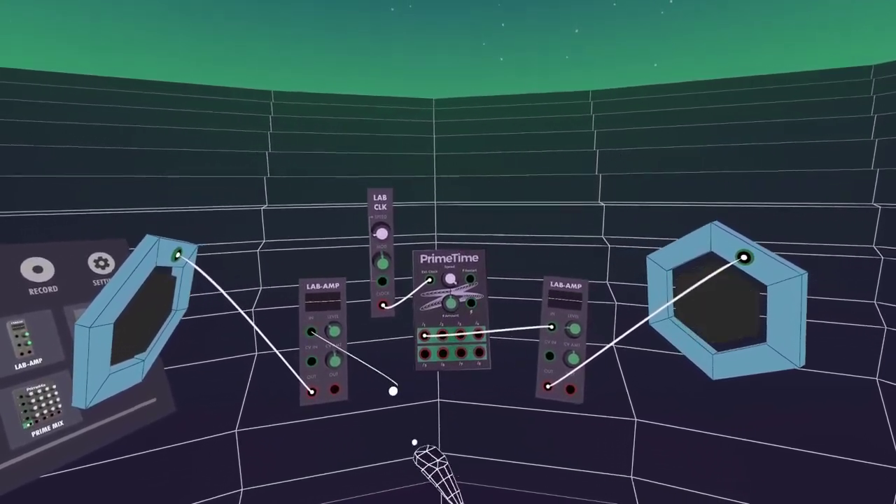
left_click_drag(406, 319, 395, 319)
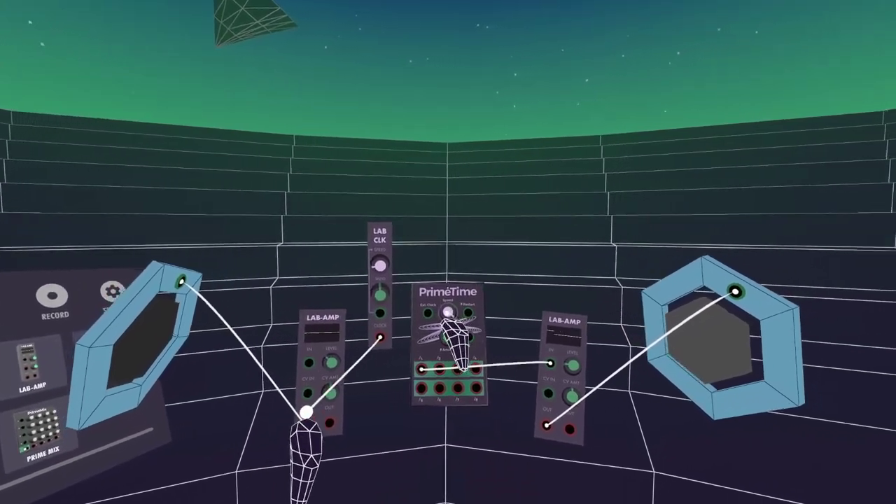
left_click_drag(395, 397, 456, 322)
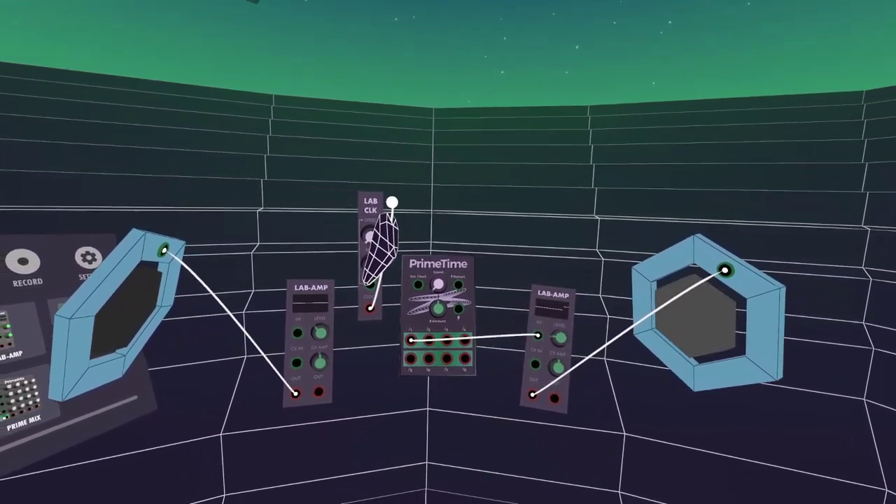
left_click_drag(439, 342, 400, 344)
left_click_drag(405, 502, 455, 301)
left_click_drag(410, 226, 396, 264)
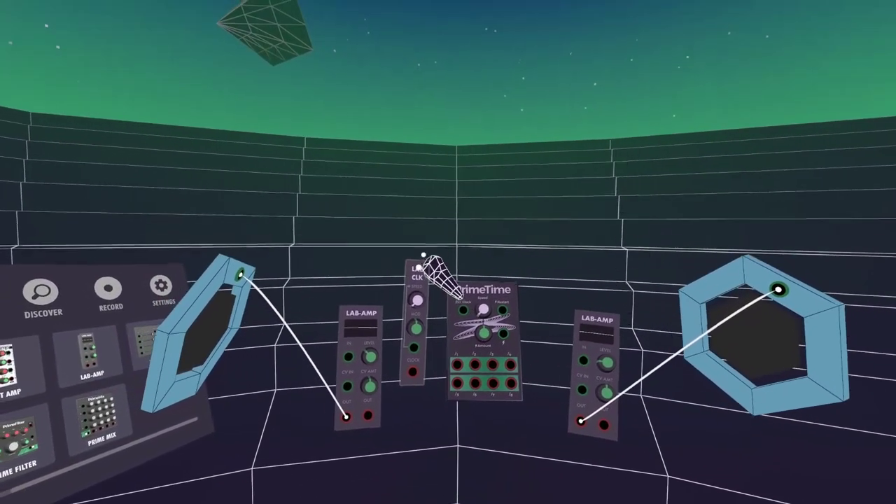
left_click_drag(396, 244, 550, 273)
Turn the left LAB-AMP upside down and place its speaker directly above it, with the speaker's input facing the amp.
left_click_drag(431, 270, 448, 404)
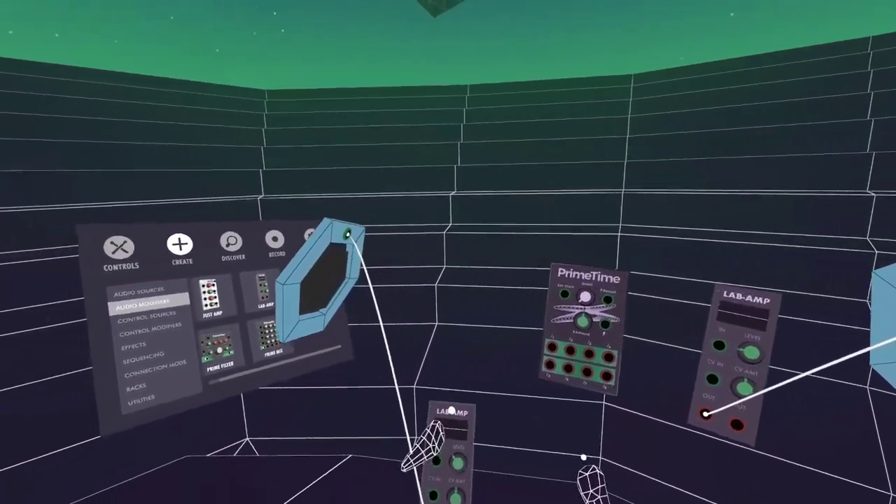
left_click_drag(358, 344, 500, 234)
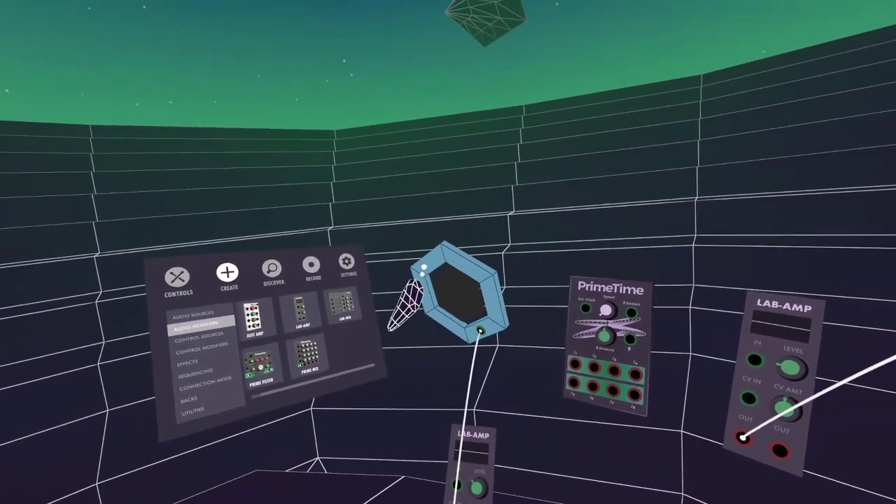
left_click_drag(422, 270, 448, 207)
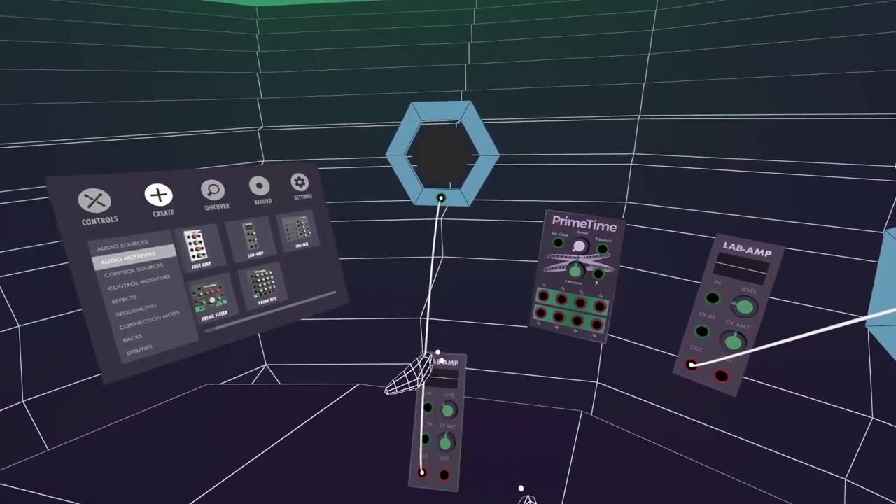
left_click_drag(416, 370, 442, 481)
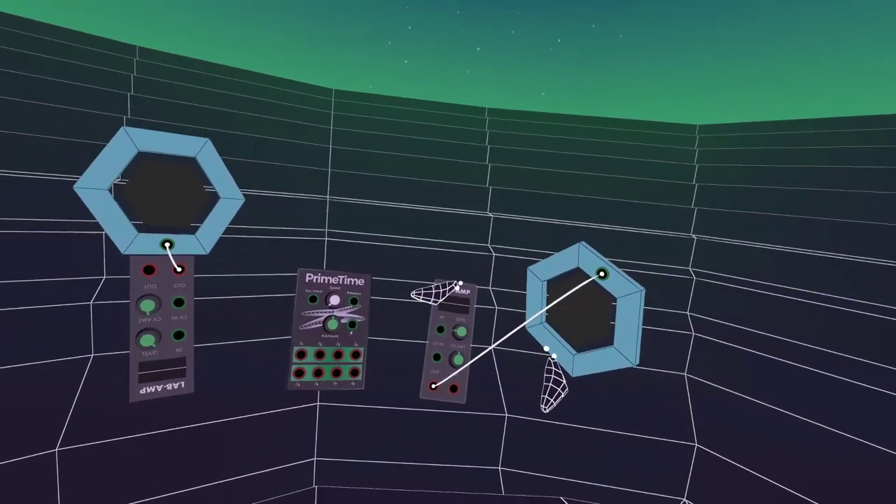
Turn the right LAB-AMP upside down and position its speaker above it to match the left pair.
left_click_drag(458, 286, 375, 335)
left_click_drag(550, 352, 564, 281)
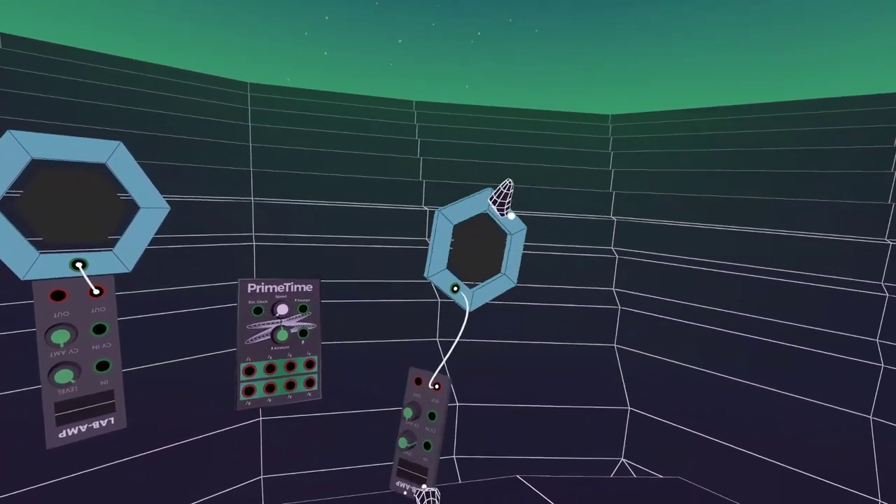
left_click_drag(425, 222, 462, 142)
left_click_drag(432, 422, 447, 408)
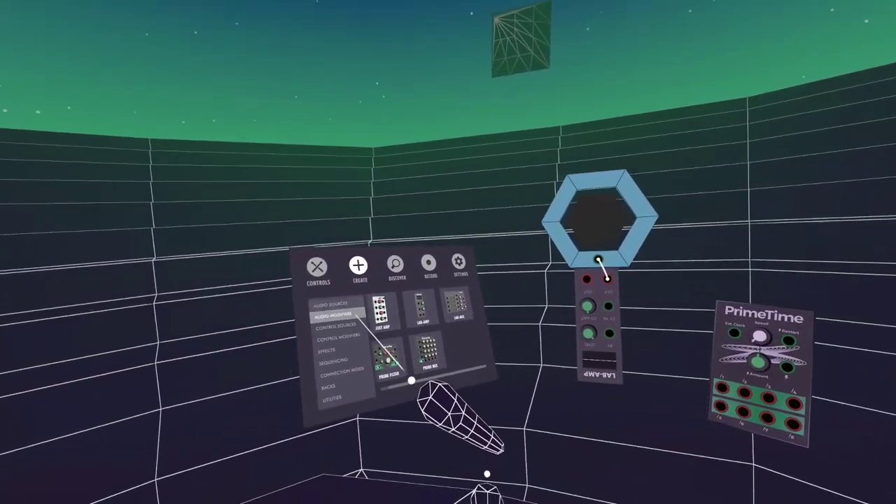
Add a Just Drums module from the audio sources and place it below PrimeTime.
left_click(404, 302)
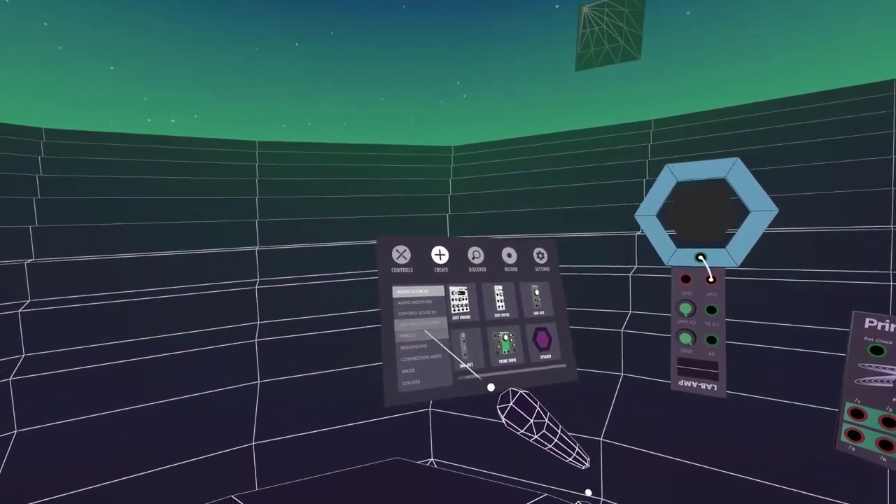
left_click(394, 331)
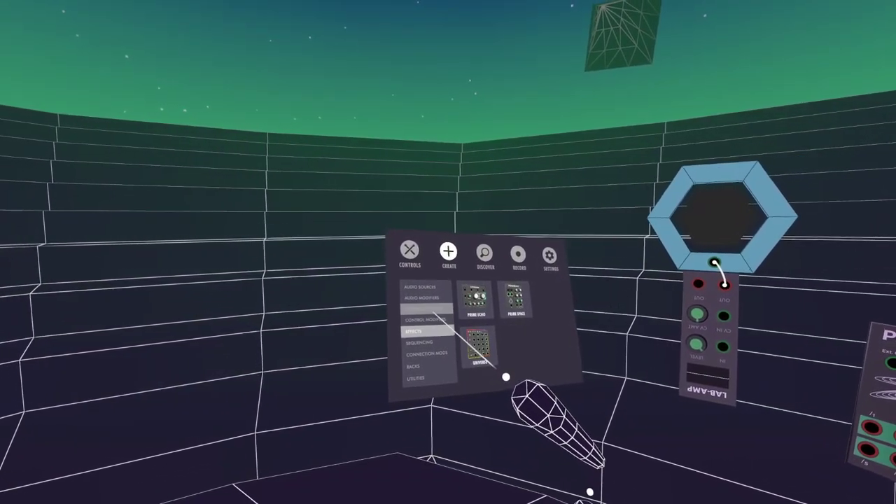
left_click(425, 309)
left_click(420, 288)
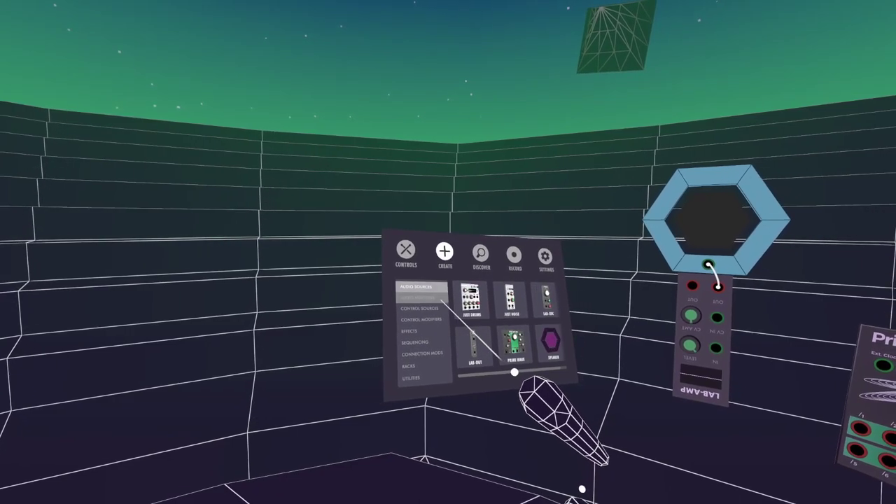
mouse_move(471, 315)
left_mouse_down()
mouse_move(590, 230)
mouse_move(542, 391)
mouse_move(511, 342)
mouse_move(476, 312)
left_mouse_up()
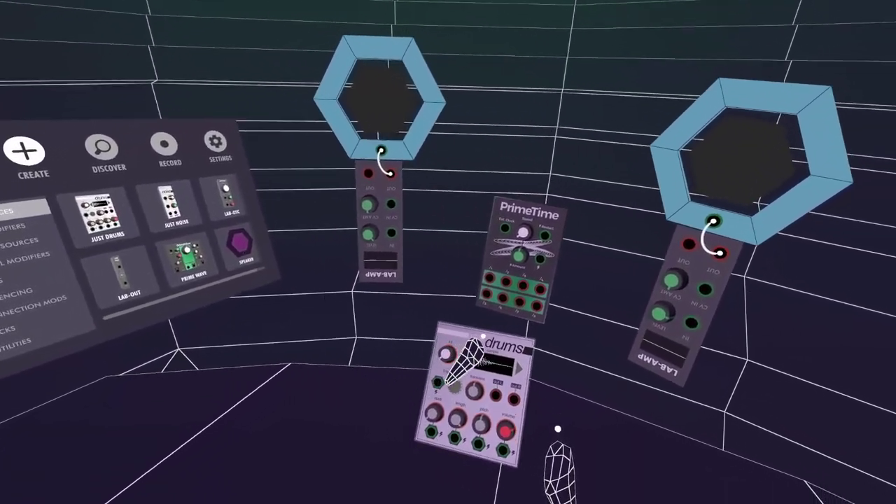
Patch PrimeTime's /4 output into the drum module's trigger, and its left output into the left LAB-AMP's input.
left_click_drag(516, 288, 470, 374)
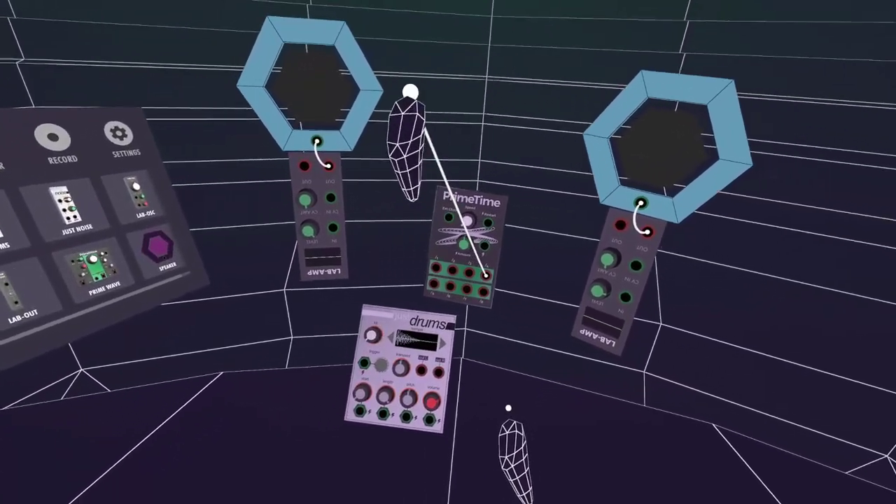
left_click_drag(410, 91, 395, 365)
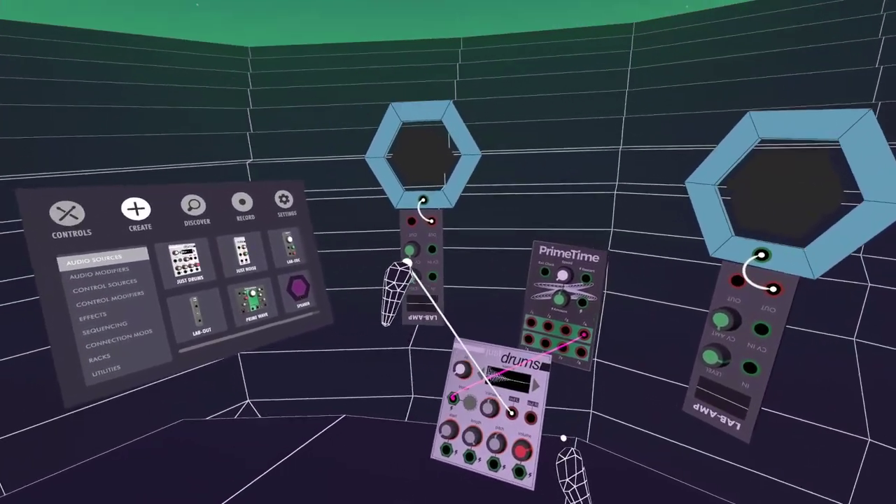
left_click_drag(409, 263, 432, 276)
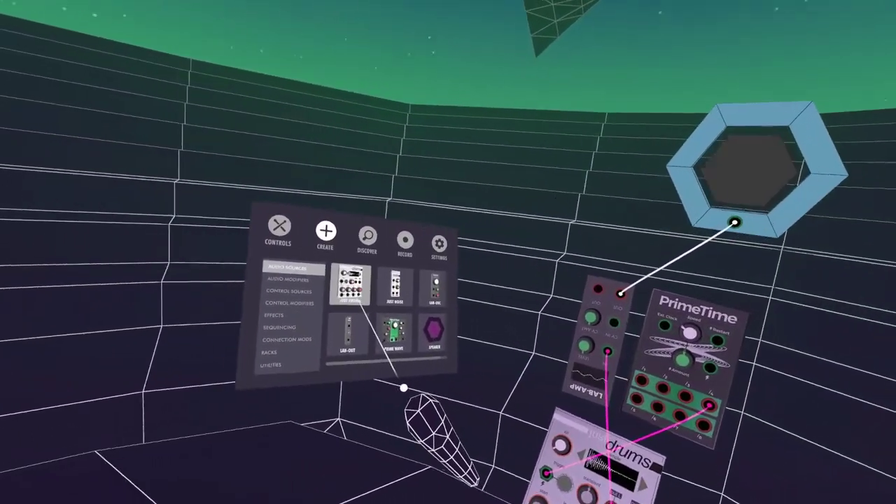
Add a second Just Drums module beside the first and patch it between PrimeTime's /8 output and the right LAB-AMP's input.
left_click(345, 285)
left_click_drag(474, 295, 626, 380)
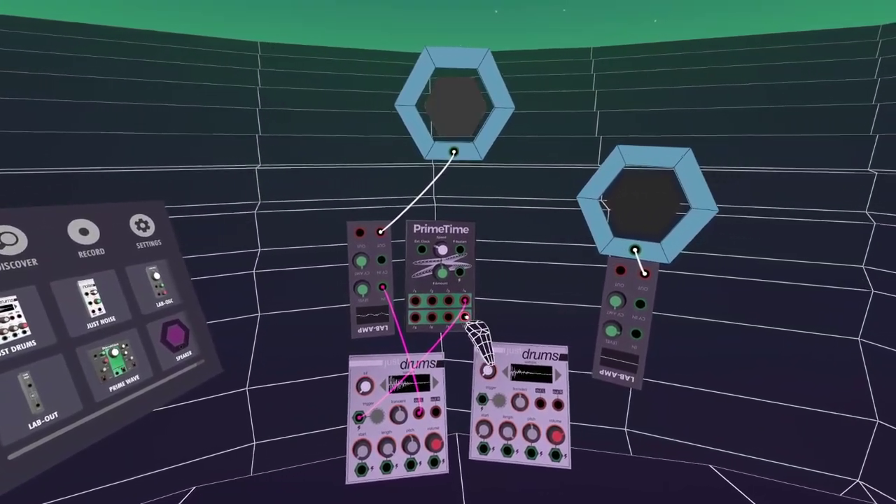
left_click_drag(446, 299, 452, 343)
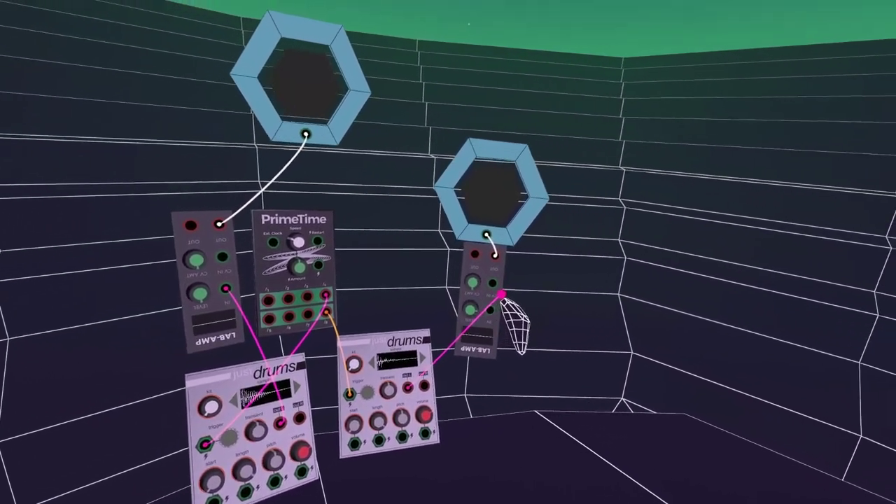
left_click_drag(505, 302, 490, 308)
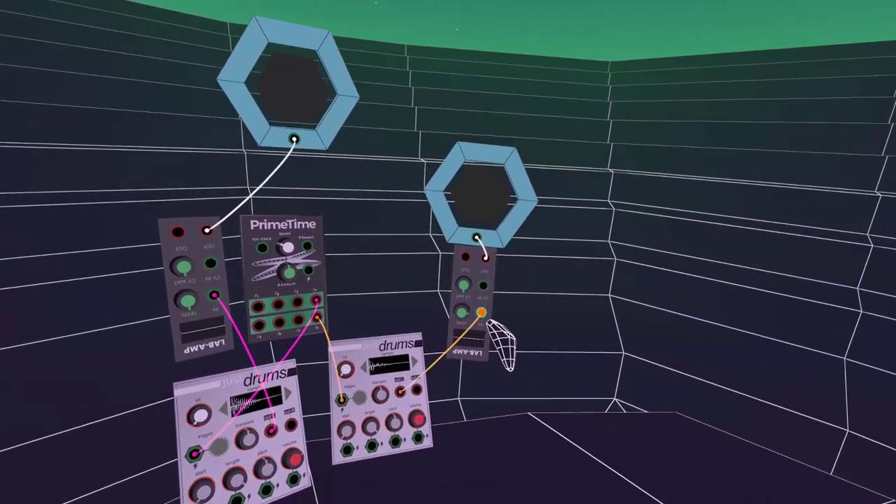
left_click_drag(476, 262, 473, 294)
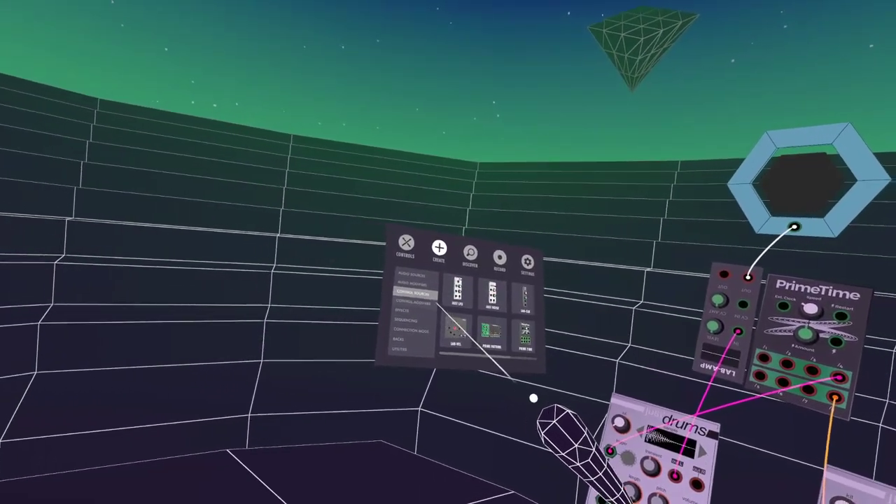
Add a third Just Drums module from the audio sources.
left_click(412, 284)
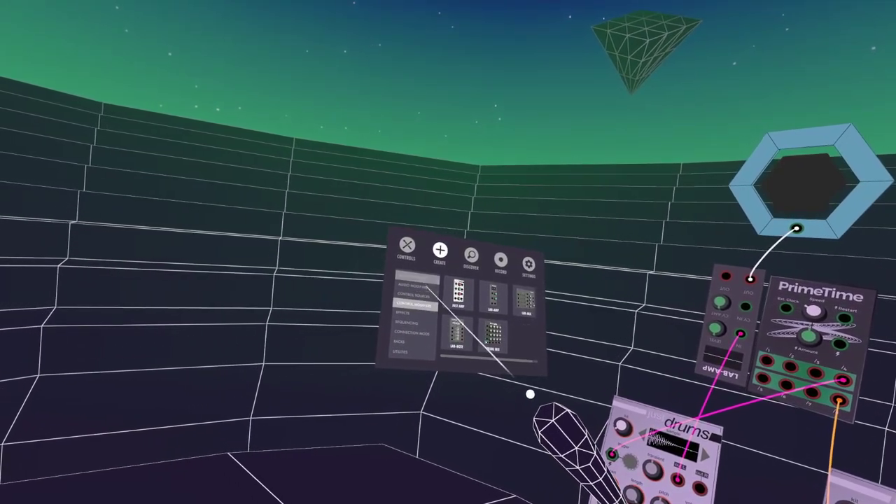
left_click(413, 278)
left_click(455, 293)
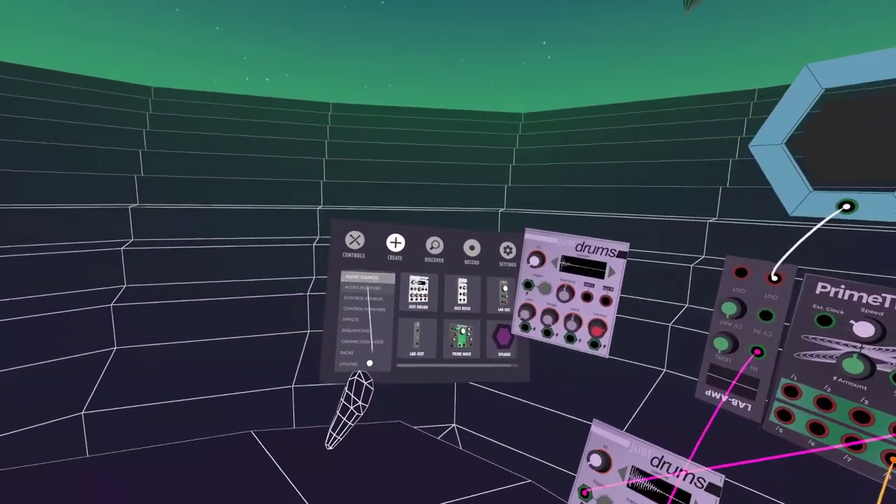
Add a third LAB-AMP and a third speaker to the patch.
left_click(362, 288)
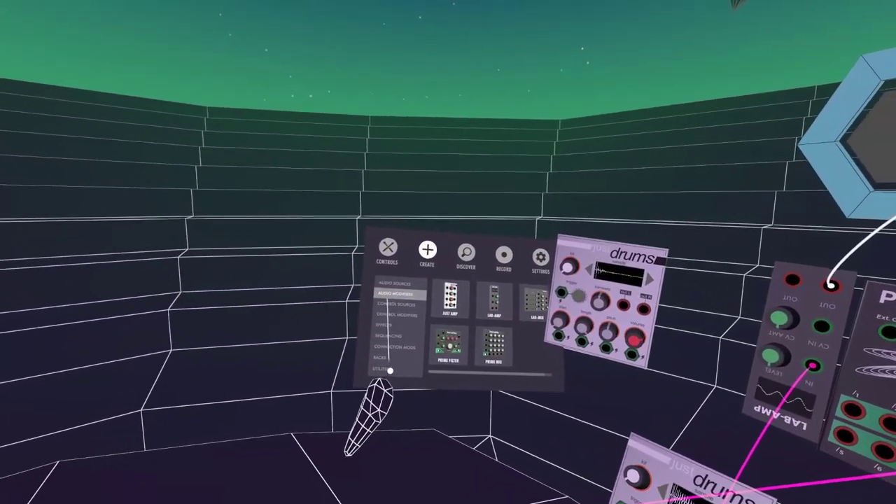
left_click_drag(478, 315, 508, 161)
left_click(395, 284)
left_click_drag(380, 324, 452, 350)
Connect the new upside-down LAB-AMP to its speaker and line both up left of the existing pairs, with the third drum module below.
left_click_drag(508, 160, 526, 176)
left_click_drag(444, 245, 414, 154)
left_click_drag(525, 175, 500, 146)
left_click_drag(414, 154, 350, 264)
left_click_drag(500, 147, 480, 133)
left_click_drag(432, 366, 402, 320)
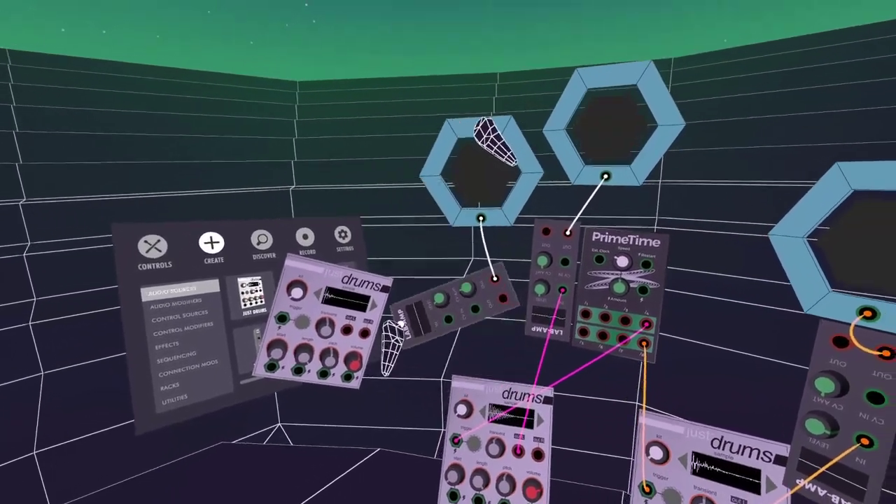
left_click_drag(480, 134, 439, 150)
left_click_drag(402, 320, 419, 403)
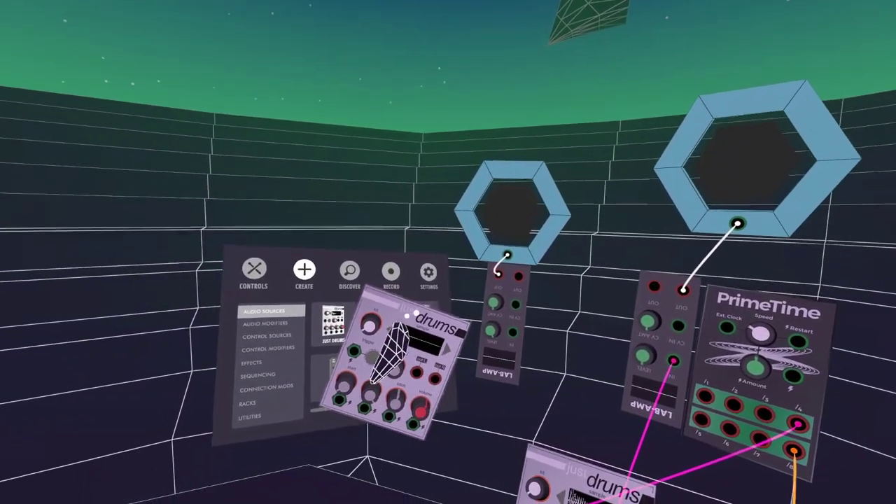
left_click_drag(406, 315, 420, 434)
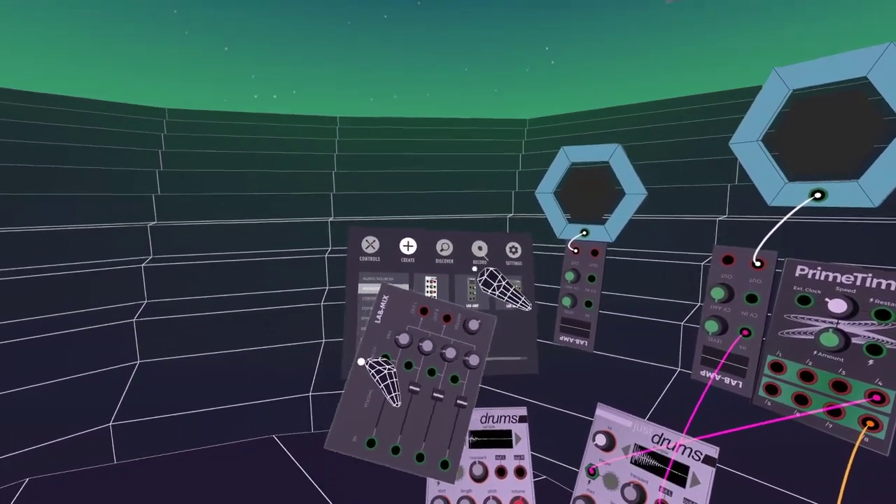
Discard the LAB-MIX module and patch the third Just Drums between PrimeTime's /2 output and the new LAB-AMP's input.
left_click_drag(361, 362, 7, 380)
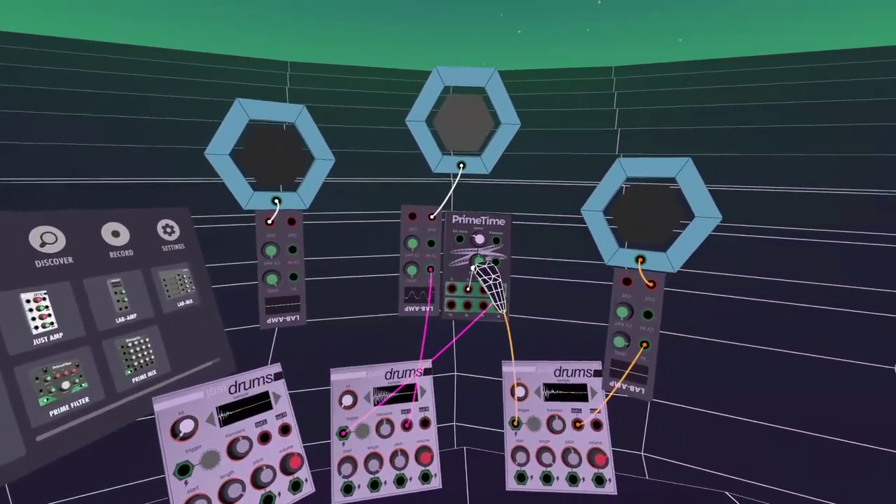
left_click_drag(546, 274, 404, 280)
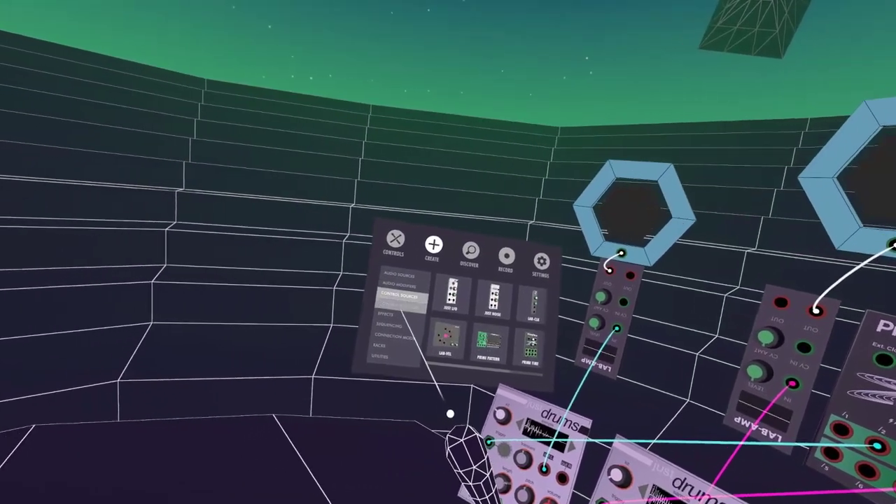
left_click(397, 328)
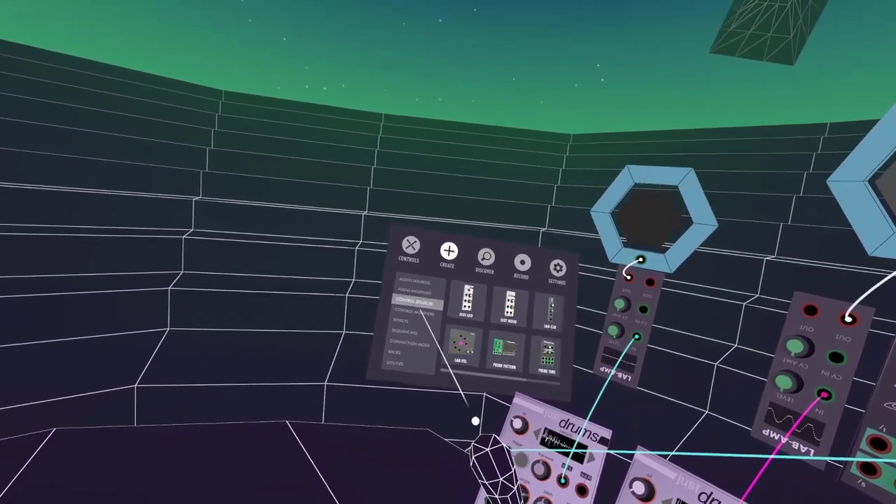
left_click_drag(455, 303, 504, 256)
left_click_drag(493, 357, 609, 298)
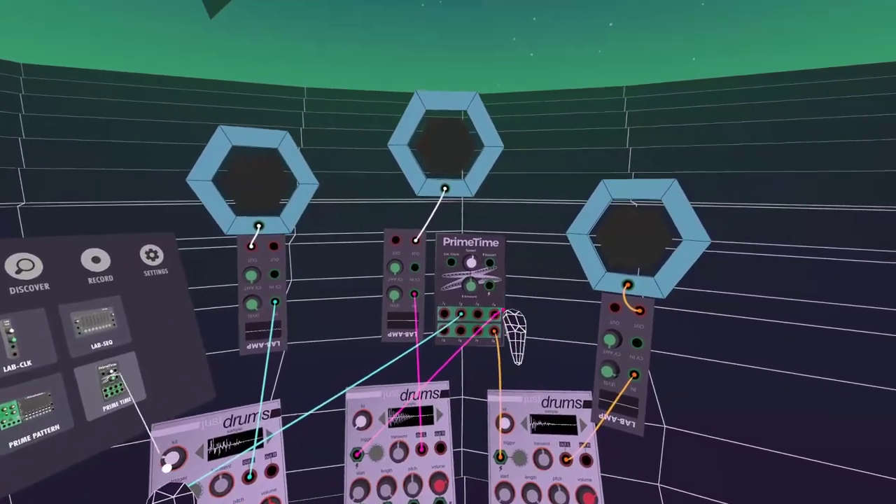
Try other clock divisions by moving the left and middle drum modules' trigger cables among PrimeTime's /1, /2 and /3 outputs.
left_click_drag(496, 314, 442, 321)
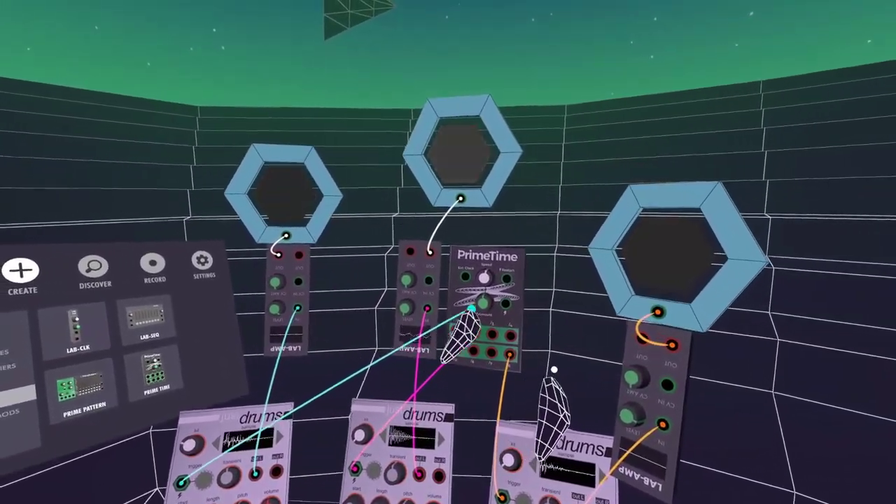
left_click_drag(471, 309, 492, 335)
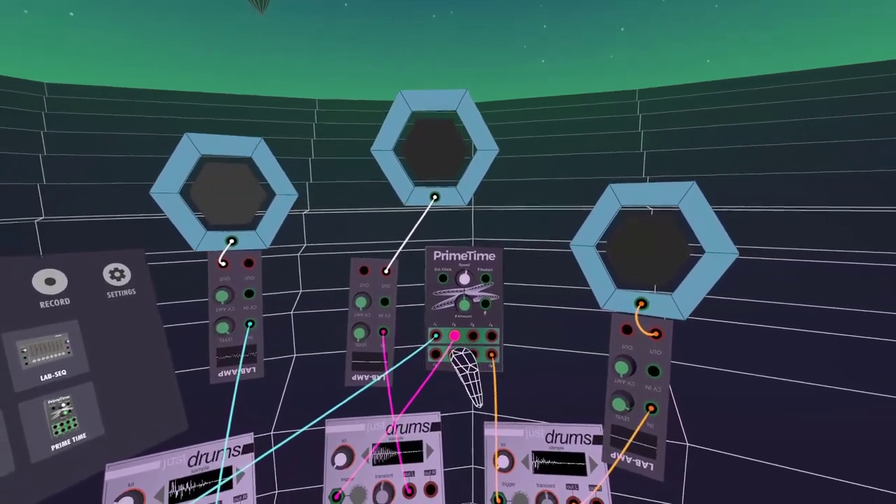
left_click_drag(454, 336, 502, 295)
left_click_drag(434, 316, 454, 316)
left_click_drag(502, 295, 473, 318)
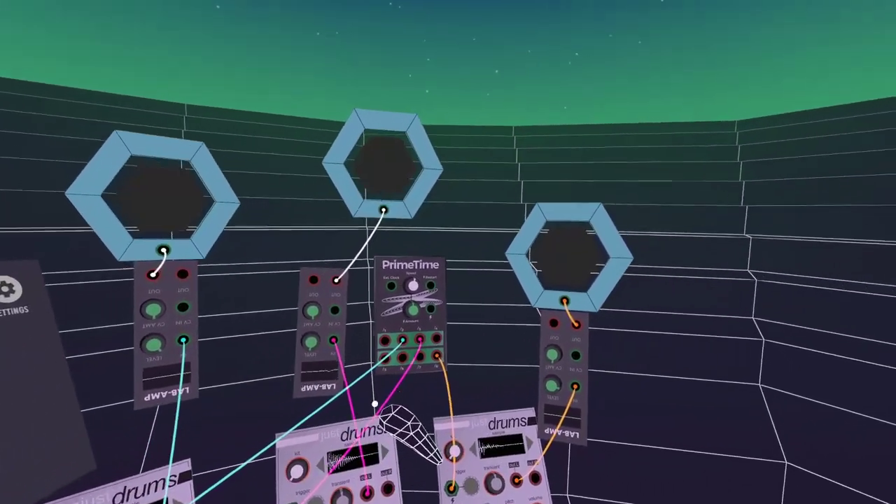
Try the middle drum module's trigger cable on PrimeTime's /1 and /3 outputs, then return it to /4.
left_click_drag(433, 346, 398, 345)
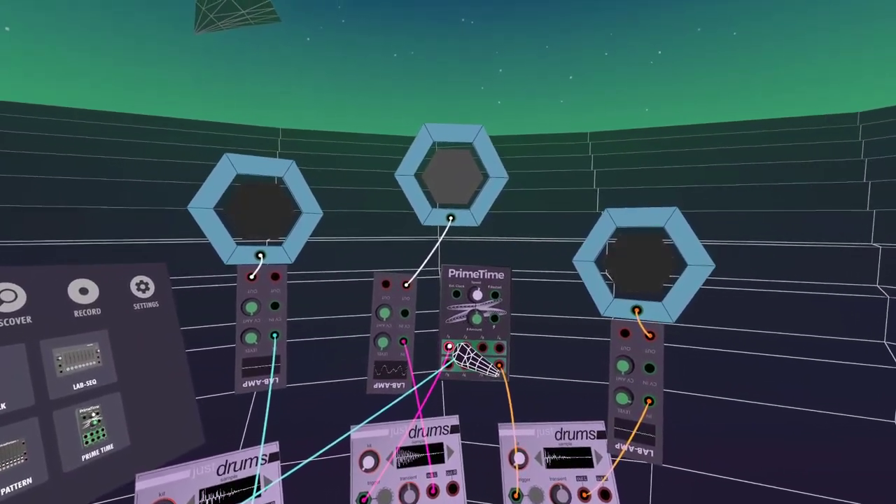
left_click_drag(439, 346, 473, 347)
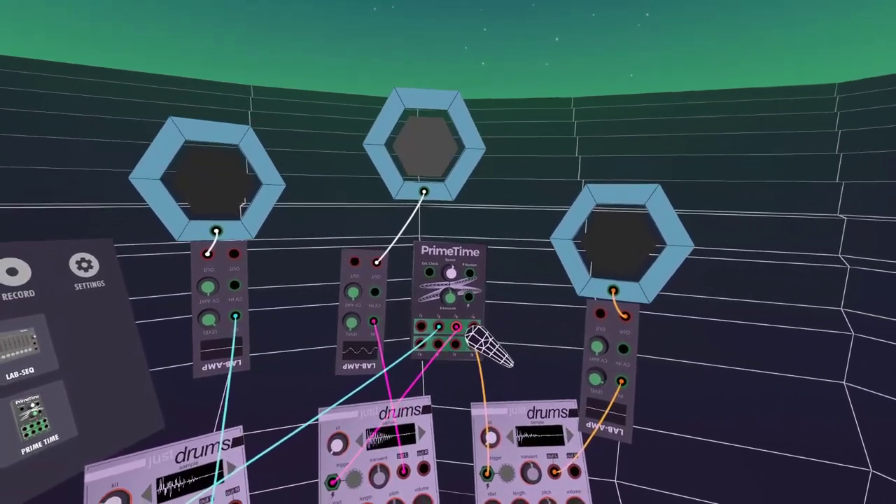
left_click_drag(450, 334, 468, 335)
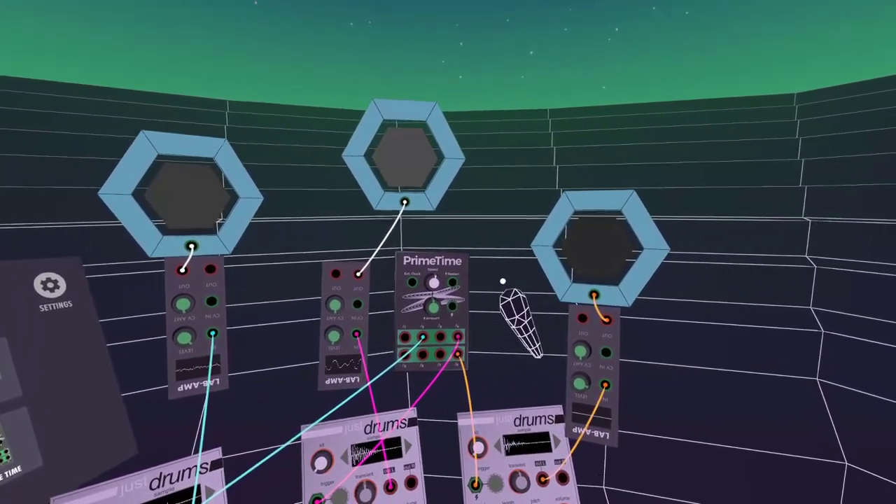
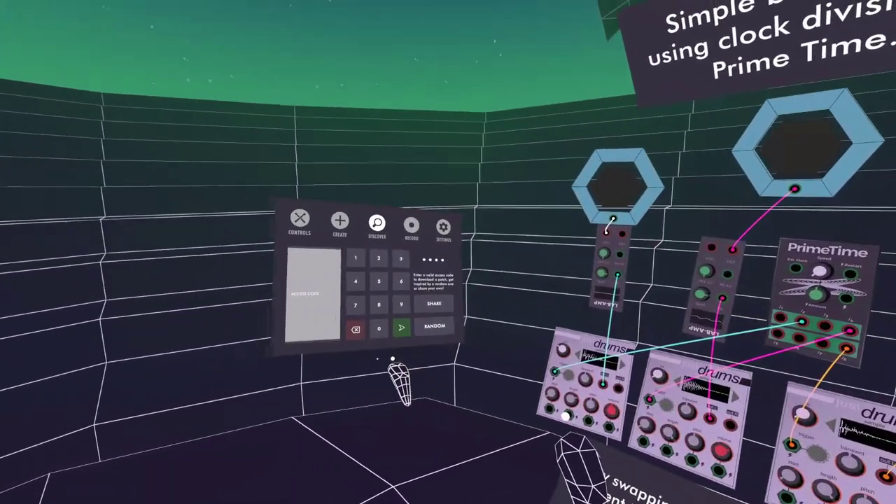
Add a Just Noise module from the control sources to the empty session and set it aside for the new patch.
left_click(340, 221)
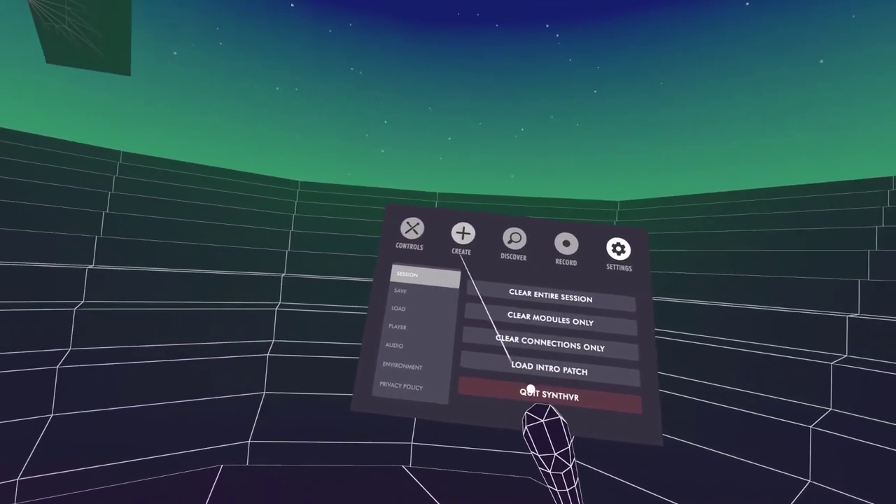
left_click(460, 243)
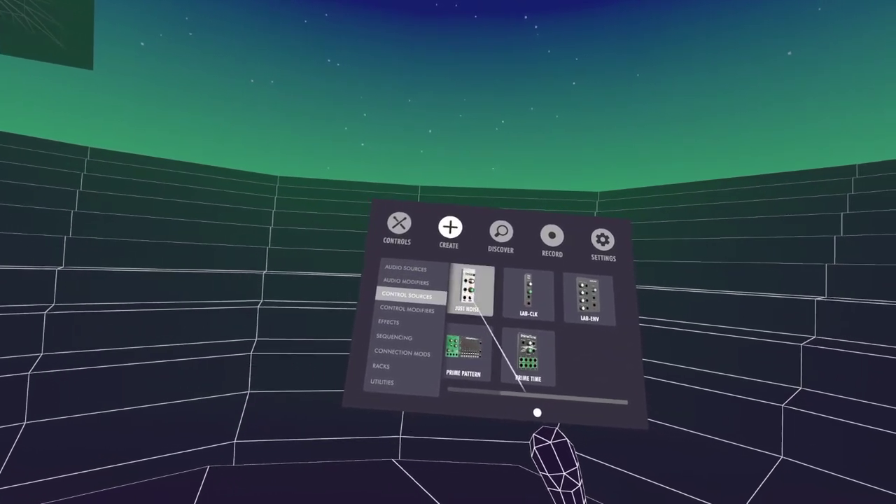
left_click(464, 288)
left_click_drag(490, 225, 534, 294)
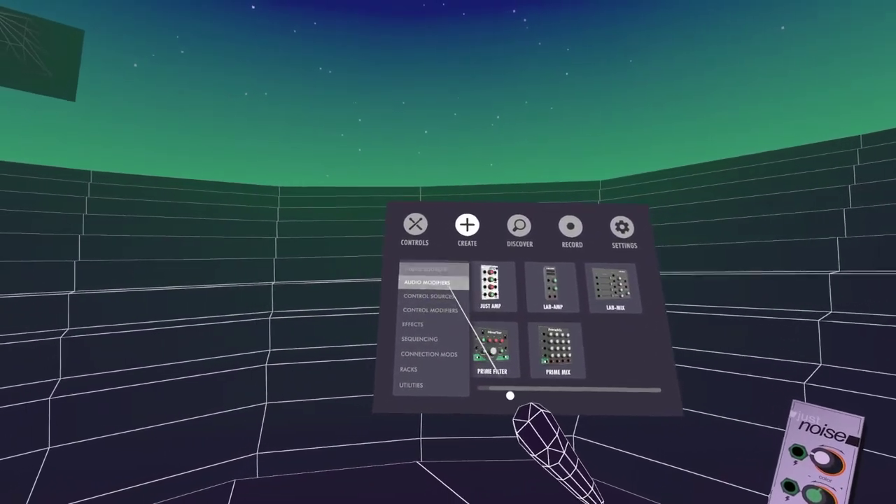
Add two speakers, one on each side of Just Noise, and place a PrimeSpace effect module beside the noise module.
left_click_drag(495, 331, 843, 147)
left_click_drag(502, 381, 616, 193)
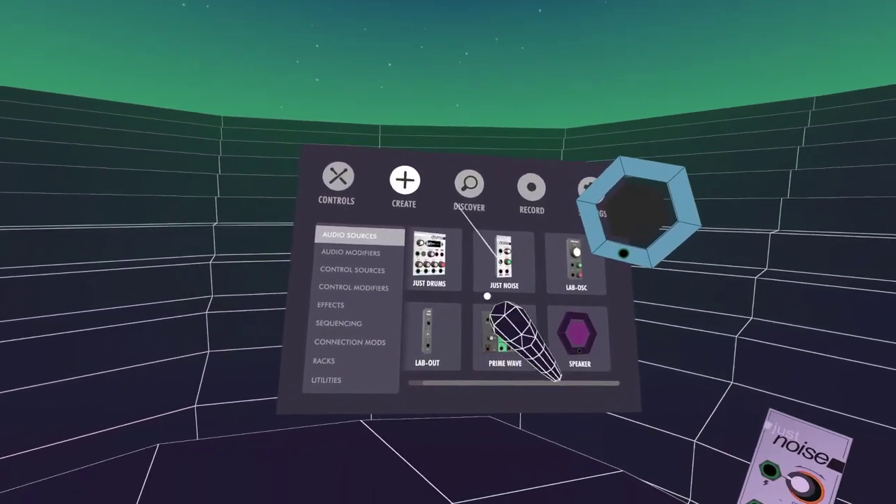
left_click(420, 305)
left_click_drag(539, 277, 625, 196)
left_click_drag(596, 297, 509, 208)
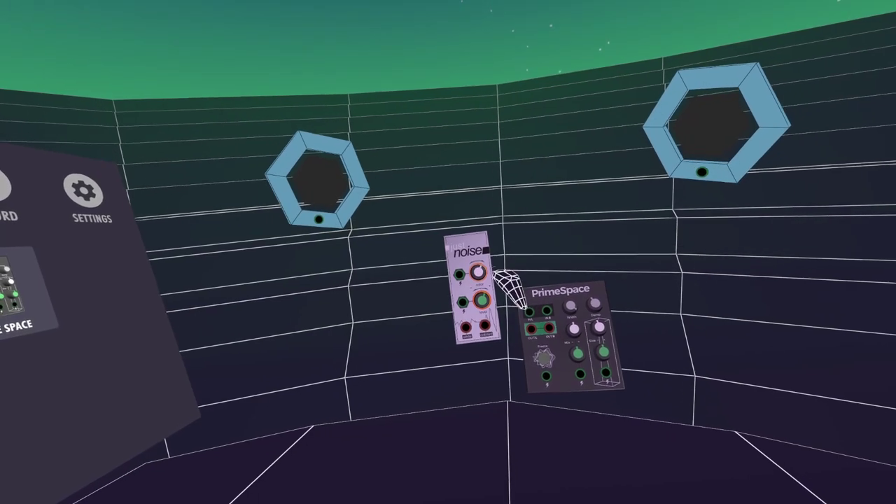
Patch Just Noise's two outputs into PrimeSpace's two audio inputs.
left_click_drag(507, 314, 494, 309)
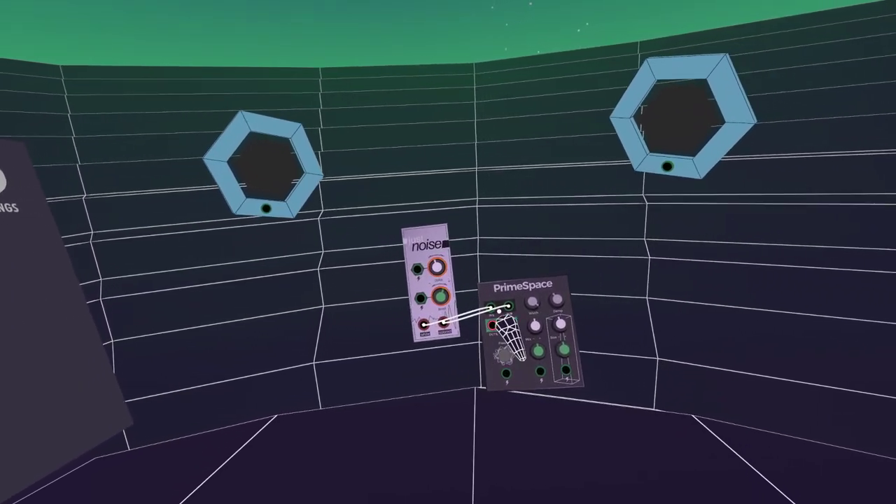
left_click_drag(528, 285, 523, 258)
left_click_drag(514, 309, 489, 327)
left_click_drag(446, 260, 471, 196)
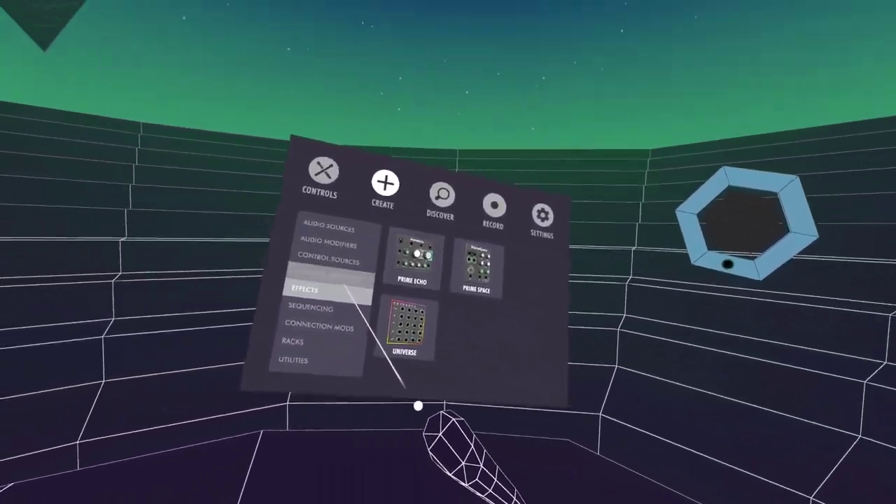
Add two PrimeFilter modules from the audio modifiers and place them below PrimeSpace.
left_click(414, 296)
left_click(418, 290)
left_click(414, 279)
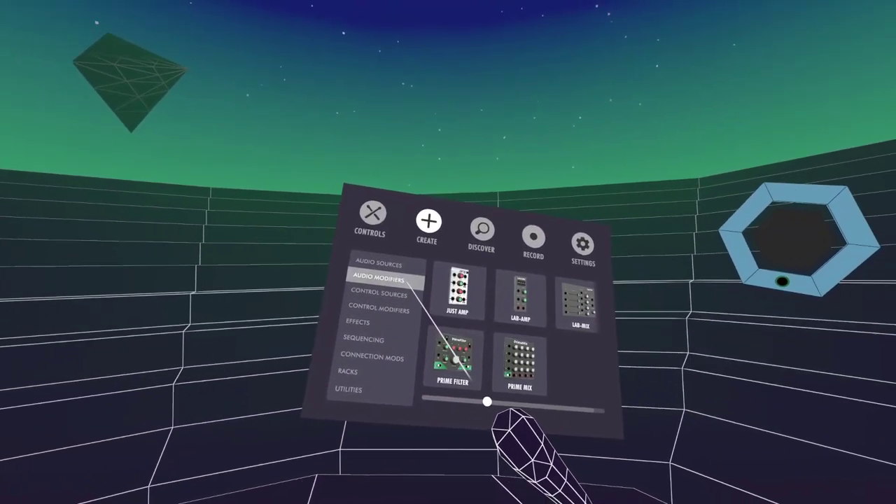
left_click(452, 350)
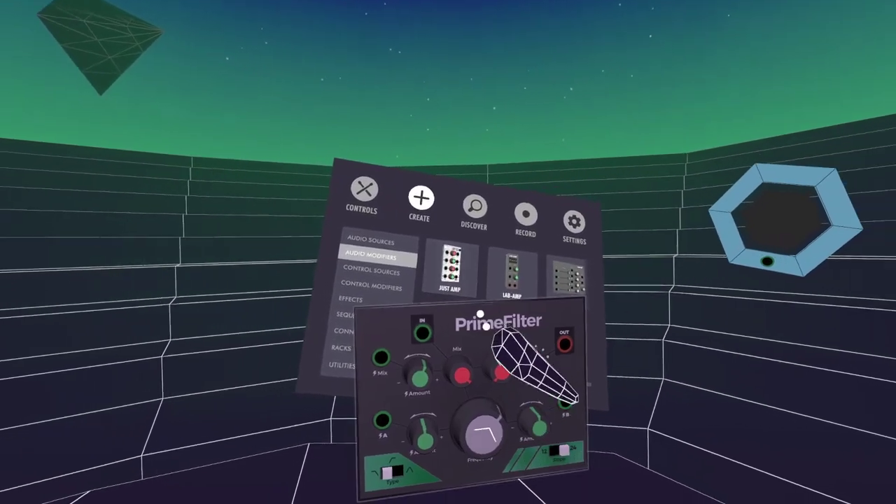
left_click_drag(582, 403, 602, 410)
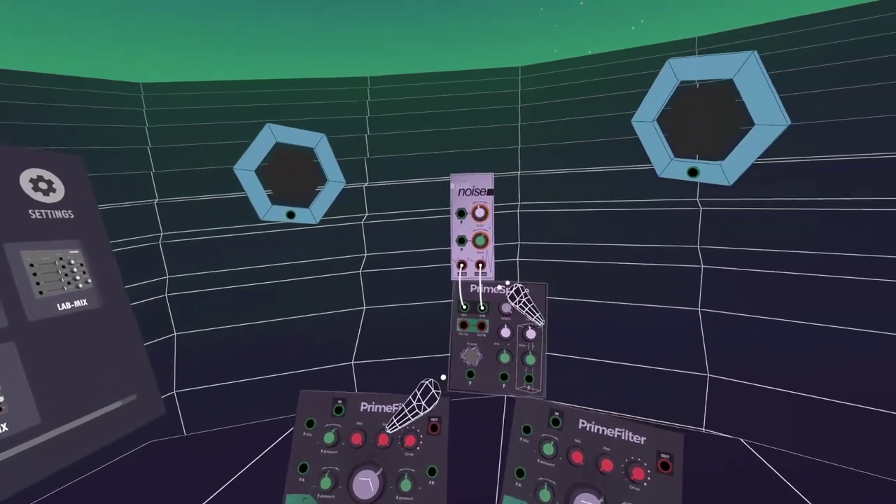
Patch Just Noise's white output through the left PrimeFilter into PrimeSpace's IN L, and its second output through the right PrimeFilter into IN R.
left_click_drag(468, 133, 402, 348)
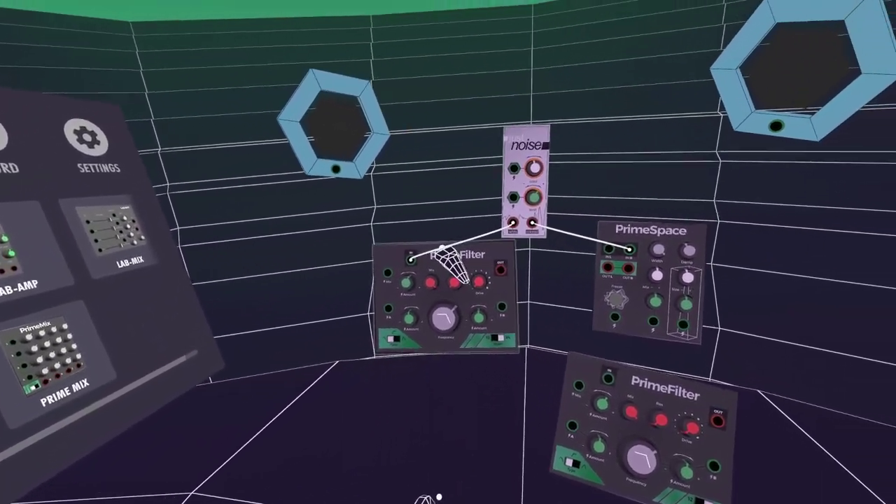
left_click_drag(435, 308, 500, 296)
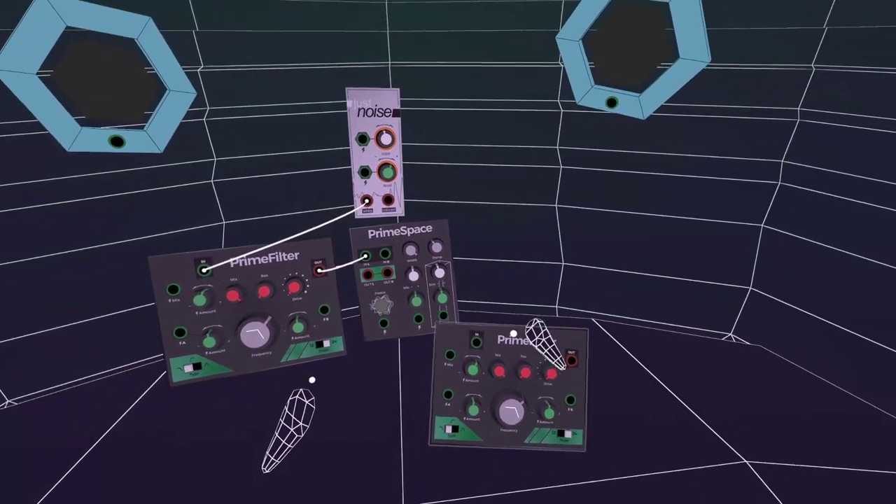
left_click_drag(513, 333, 574, 246)
left_click_drag(447, 280, 457, 281)
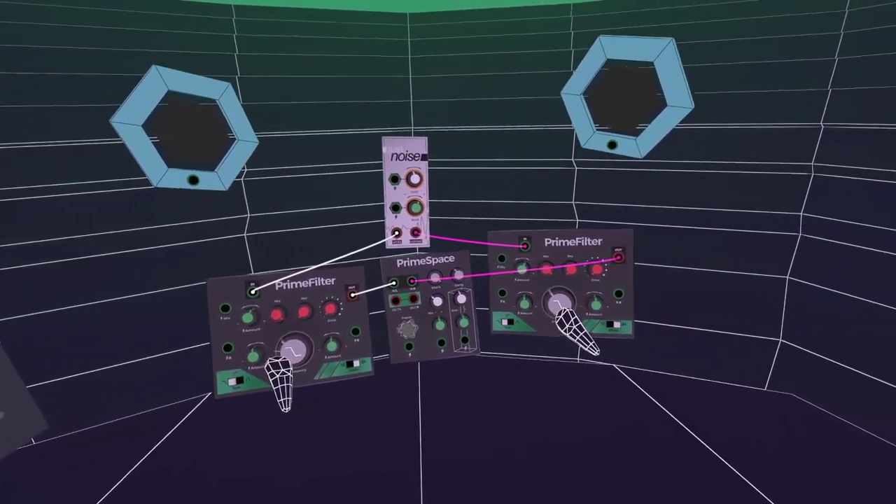
Adjust the Frequency dials of both PrimeFilters and patch PrimeSpace's OUT L and OUT R to the left and right speakers.
left_click_drag(436, 328, 420, 330)
left_click_drag(454, 327, 320, 254)
left_click_drag(464, 325, 680, 294)
left_click_drag(320, 254, 380, 289)
left_click_drag(680, 294, 788, 314)
left_click_drag(380, 290, 386, 310)
left_click_drag(788, 314, 534, 234)
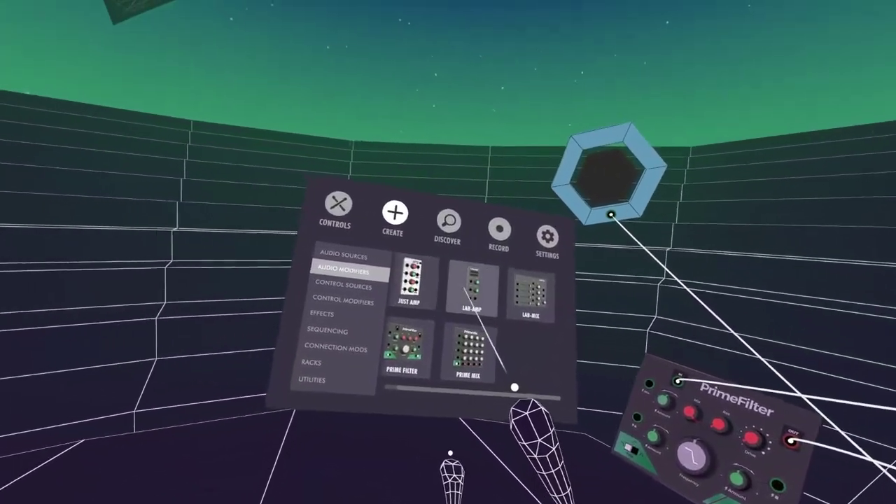
Add a LAB-AMP from the audio modifiers and a Just LFO from the control sources, placing them side by side below PrimeSpace.
left_click_drag(472, 288, 590, 376)
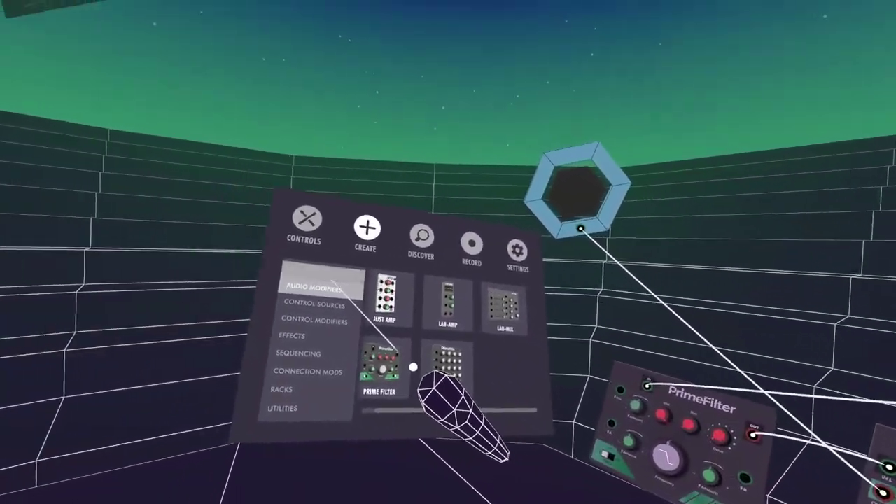
left_click(320, 274)
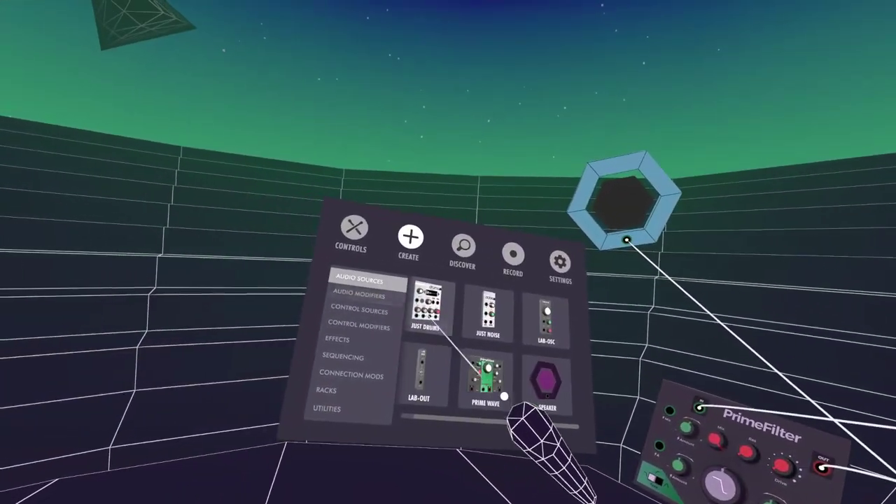
left_click(385, 283)
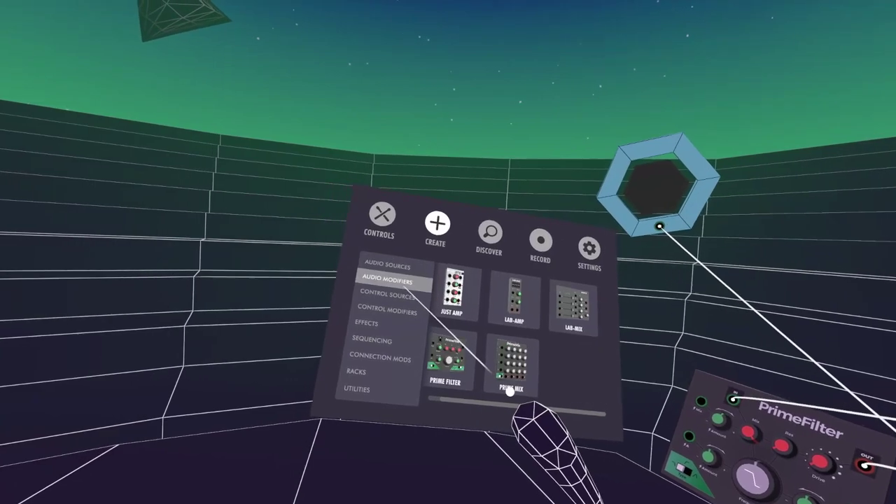
left_click(410, 305)
left_click(395, 287)
left_click_drag(440, 296, 524, 360)
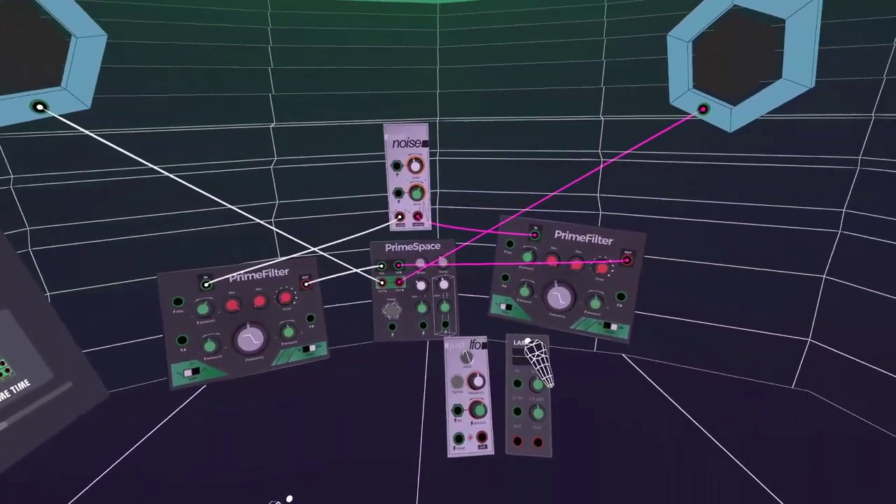
Patch Just LFO's output into LAB-AMP's input and rotate LAB-AMP beneath the right PrimeFilter.
left_click_drag(471, 425, 493, 360)
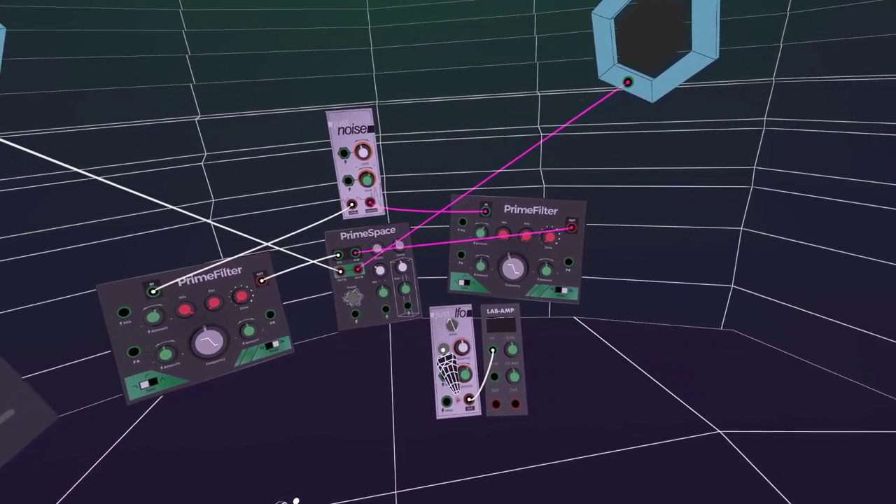
left_click_drag(490, 324, 468, 343)
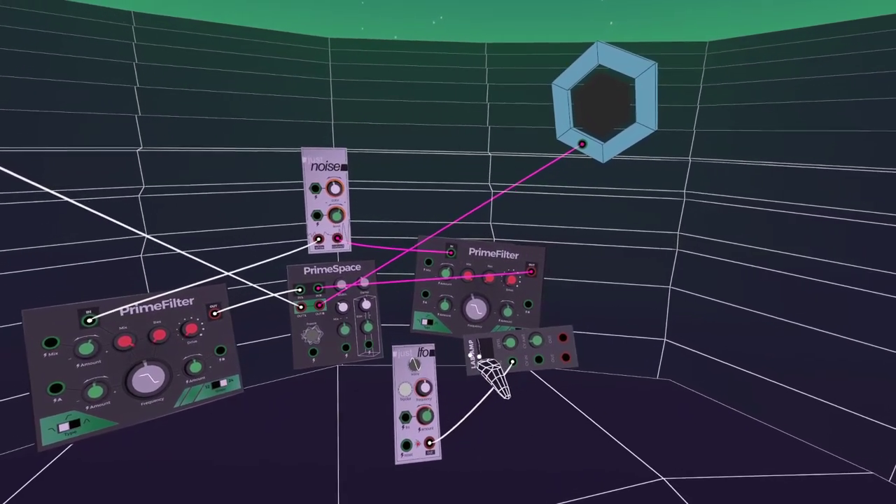
mouse_move(476, 340)
left_mouse_down()
mouse_move(490, 338)
mouse_move(473, 329)
mouse_move(486, 348)
left_mouse_up()
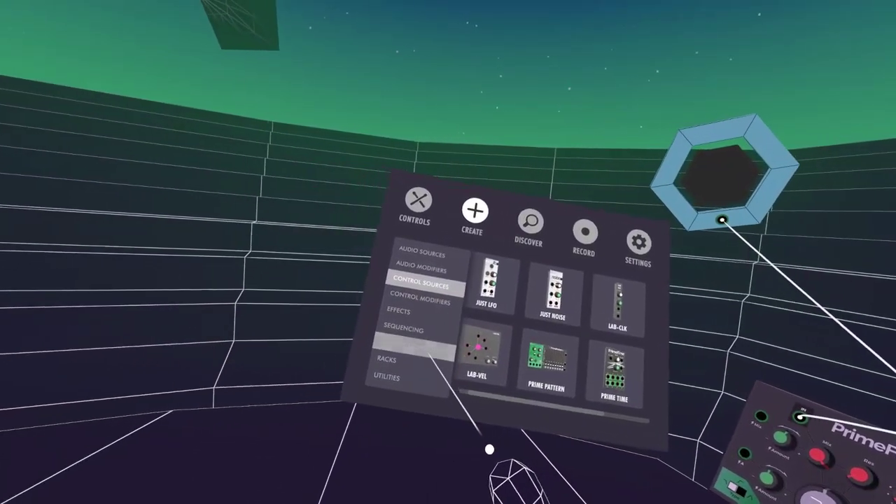
Add a Smooth module from the connection mods beside Just LFO and patch the LFO's output through it into LAB-AMP's input.
left_click(420, 346)
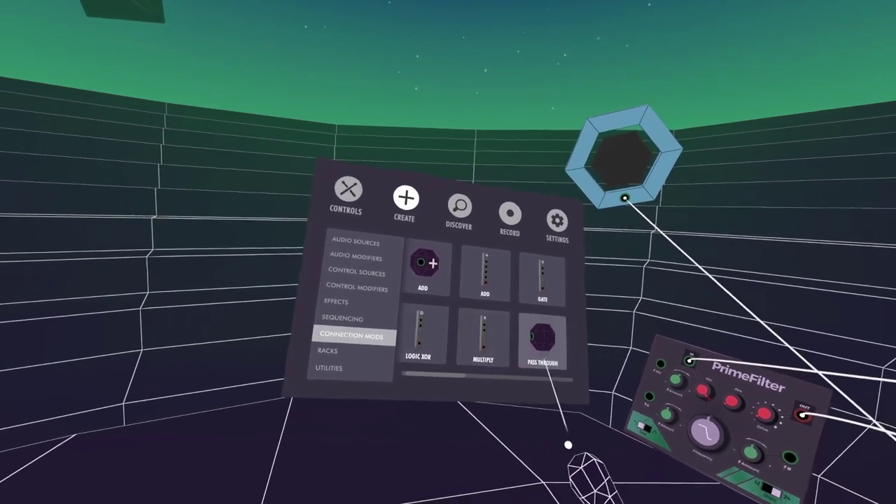
left_click_drag(545, 360, 390, 361)
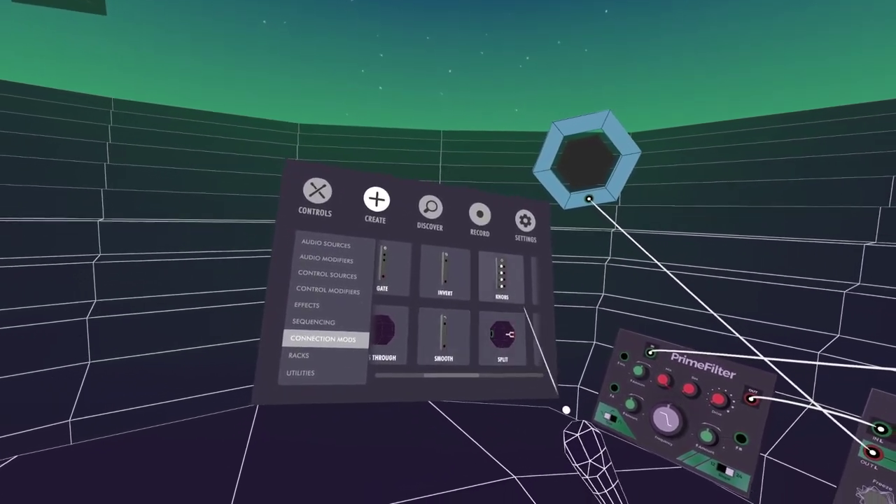
left_click_drag(444, 328, 503, 337)
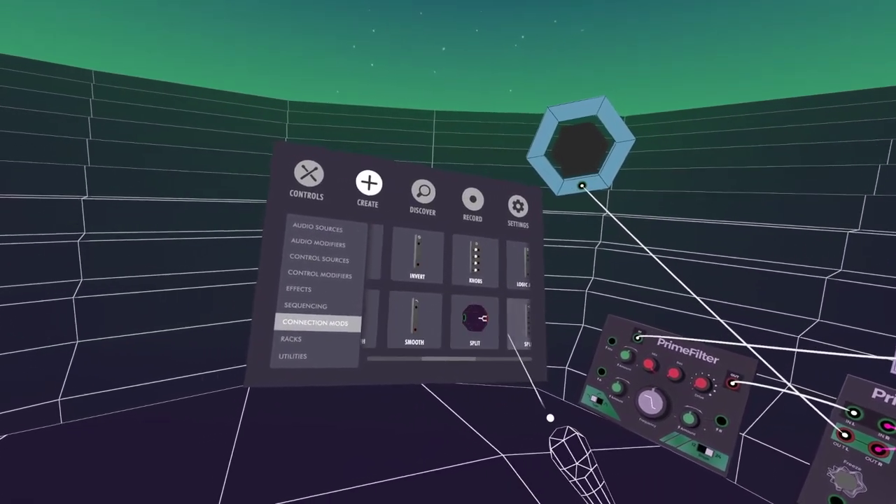
left_click_drag(437, 320, 518, 333)
left_click_drag(576, 362, 486, 327)
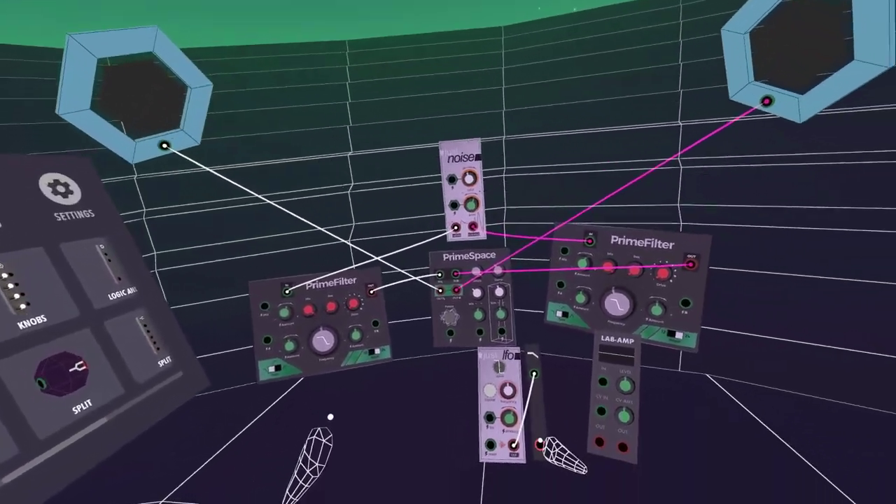
left_click_drag(541, 436, 472, 333)
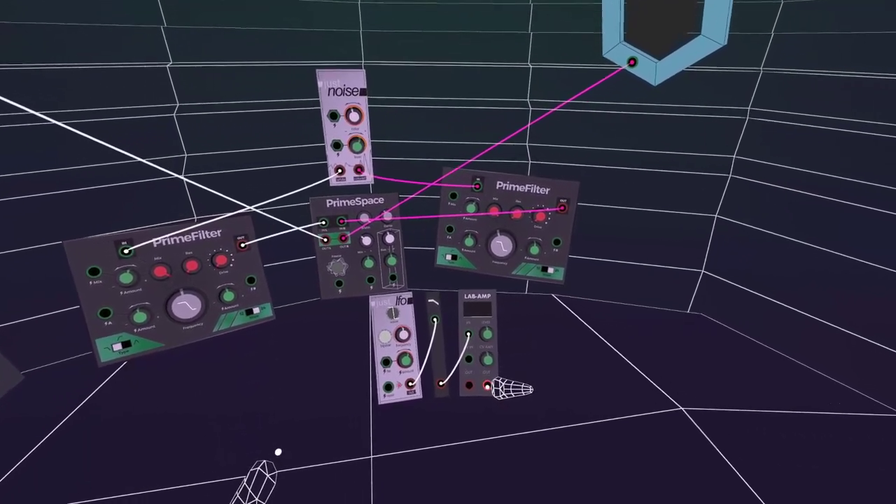
Try LAB-AMP's output on the right PrimeFilter's B control input and on PrimeSpace's lower-right control input, and unplug the cable.
left_click_drag(532, 227, 513, 302)
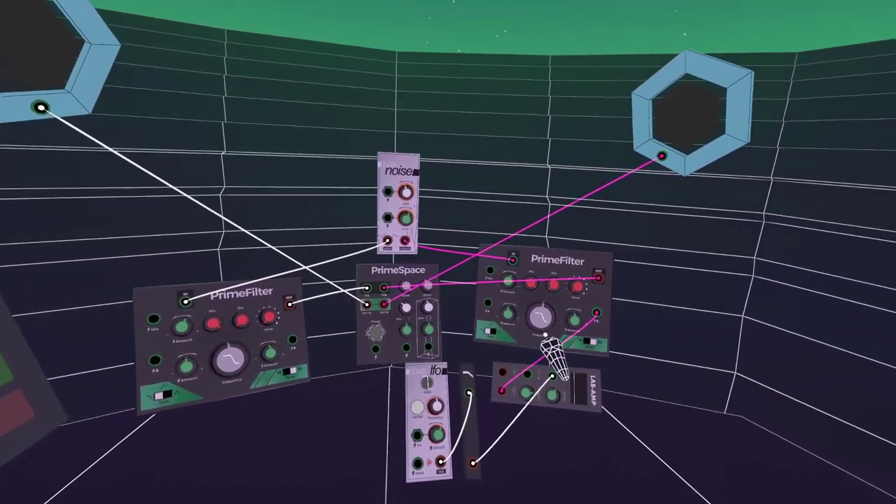
left_click_drag(596, 312, 402, 350)
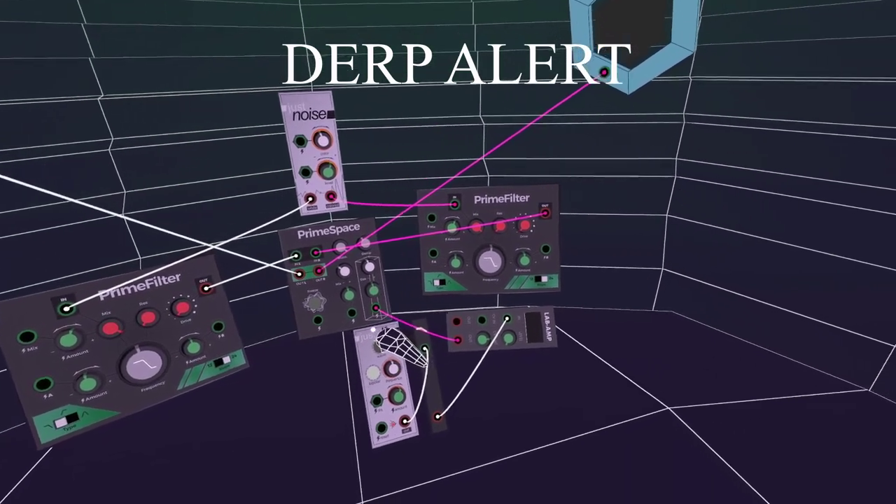
left_click_drag(401, 307, 513, 316)
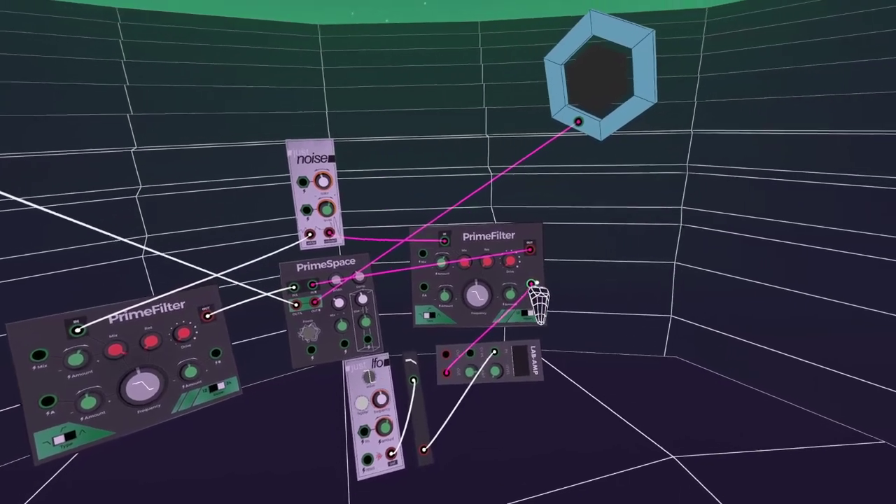
left_click_drag(529, 284, 471, 340)
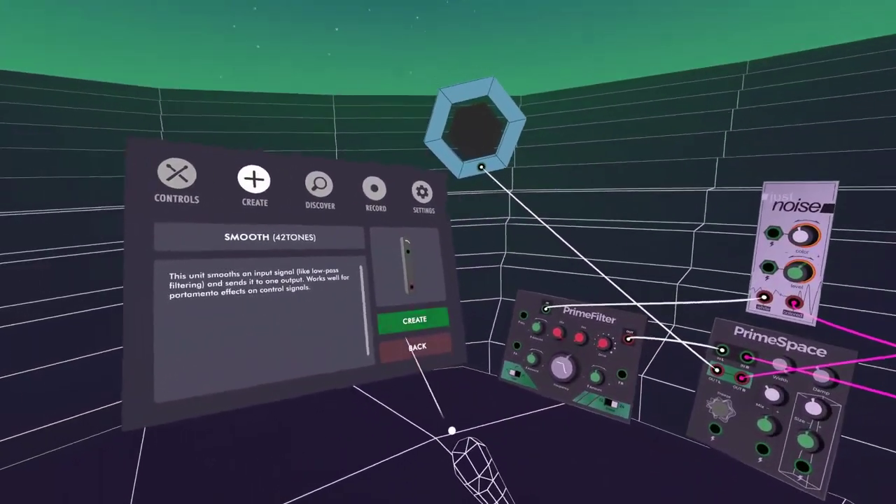
Add a LAB-ENV module from the control sources and place it below PrimeSpace.
left_click(417, 348)
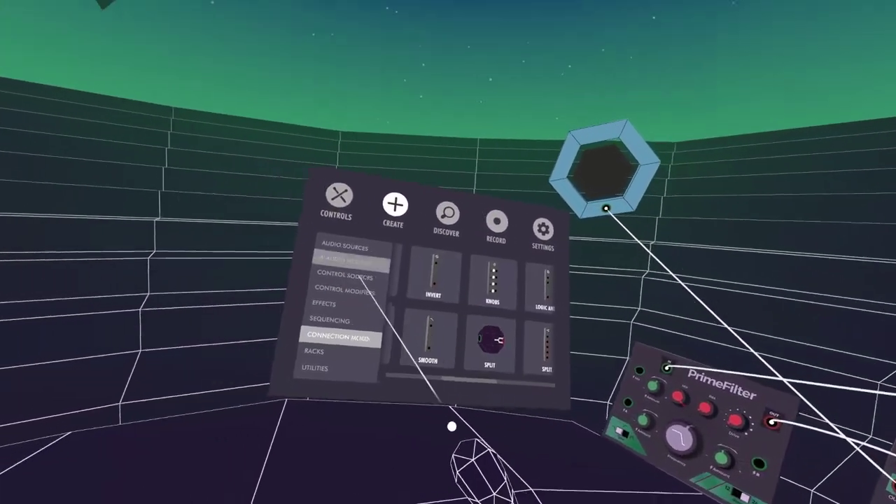
left_click(399, 318)
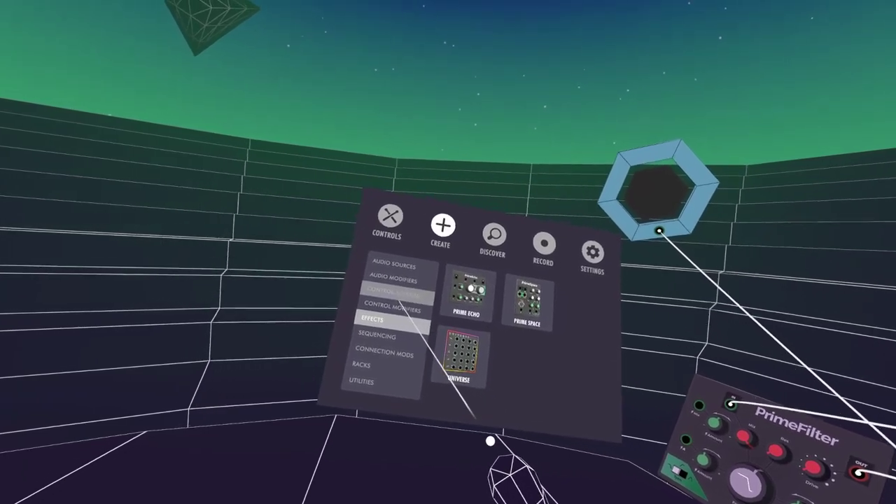
left_click(402, 290)
scroll(537, 374, "right", 1)
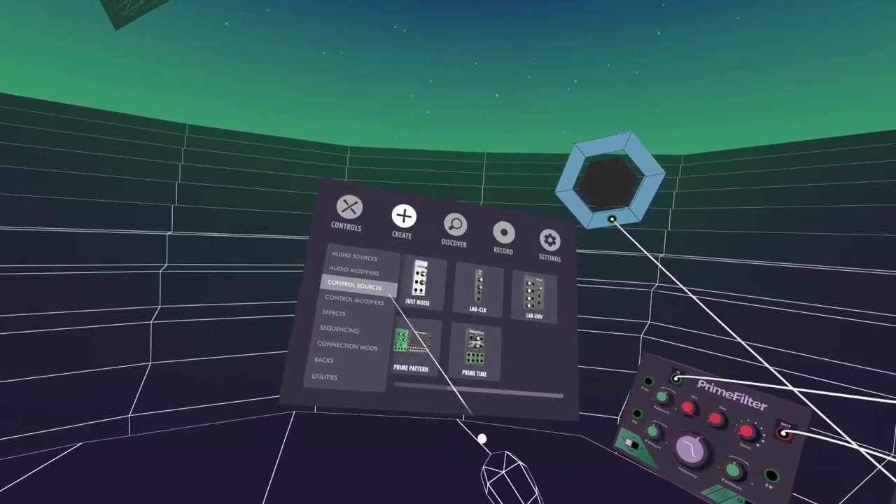
scroll(476, 350, "left", 2)
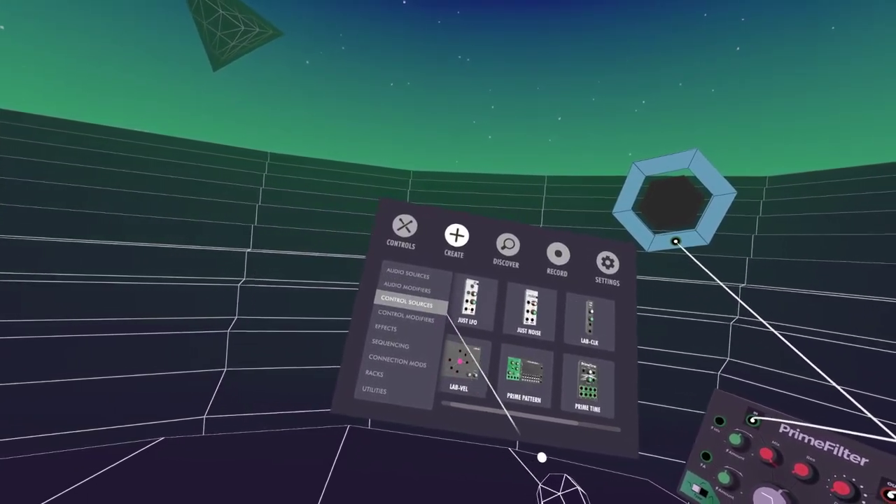
scroll(452, 352, "right", 1)
scroll(476, 336, "left", 1)
scroll(478, 338, "right", 1)
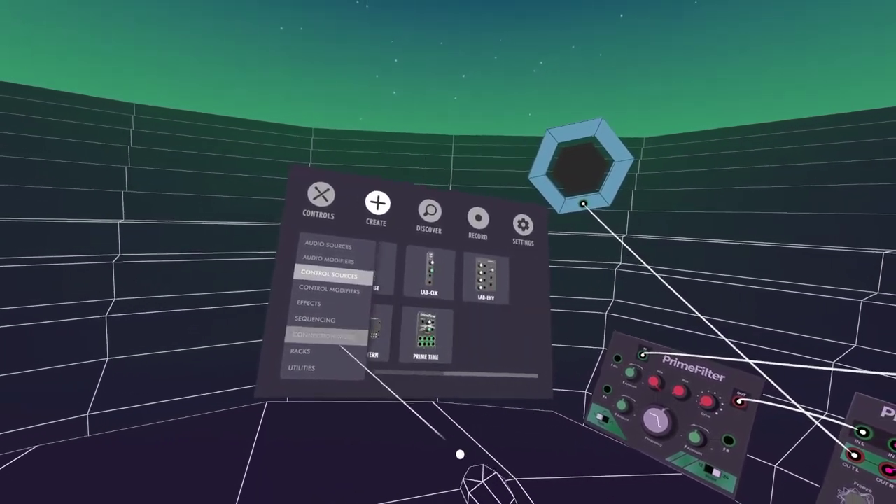
left_click_drag(503, 298, 532, 368)
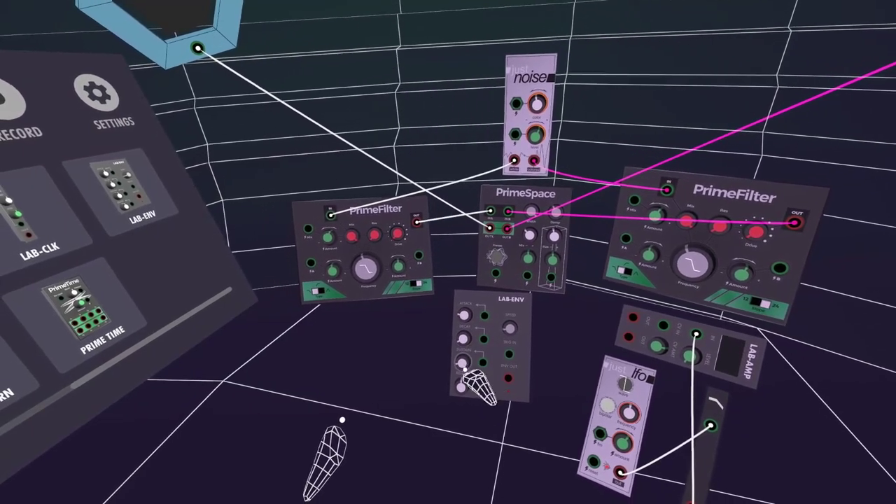
left_click_drag(506, 315, 501, 263)
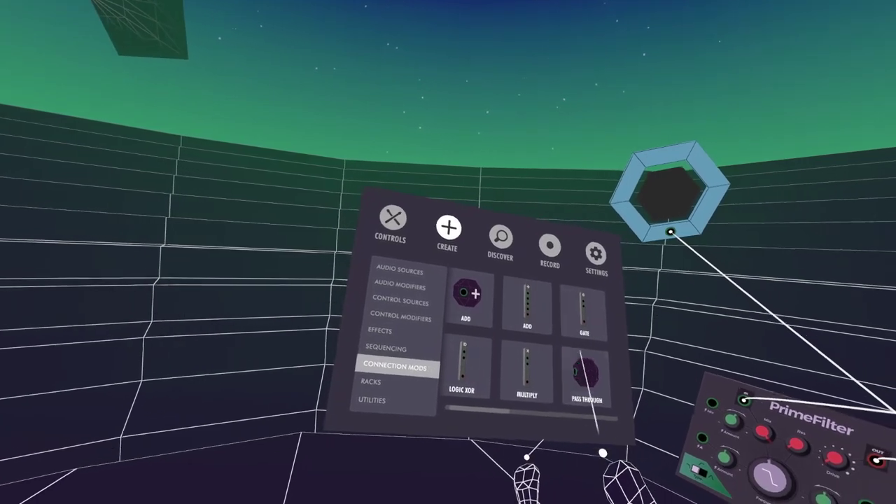
Add a Triggers module from the connection mods and place a second four-button module beside it near the left PrimeFilter.
scroll(518, 360, "right", 3)
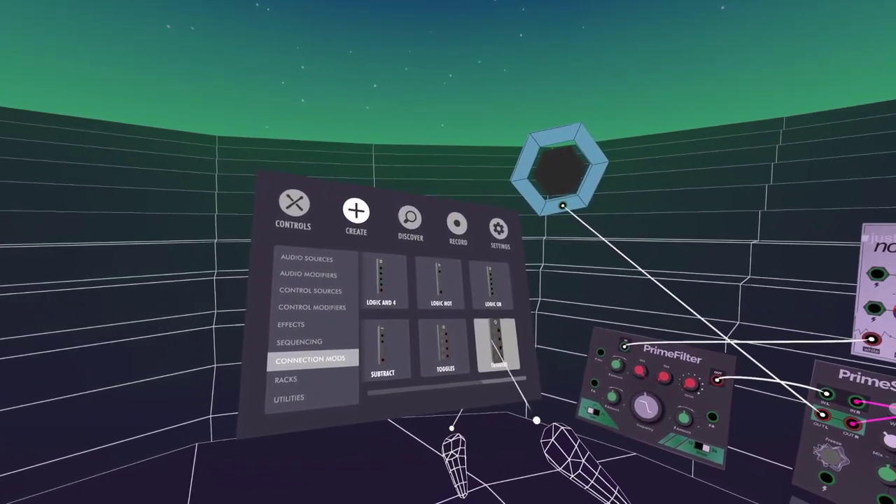
left_click_drag(520, 322, 614, 416)
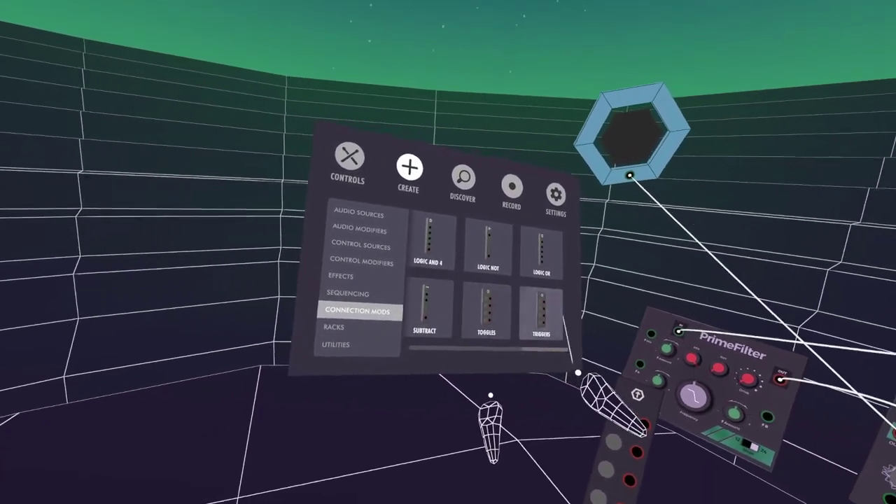
scroll(452, 324, "right", 1)
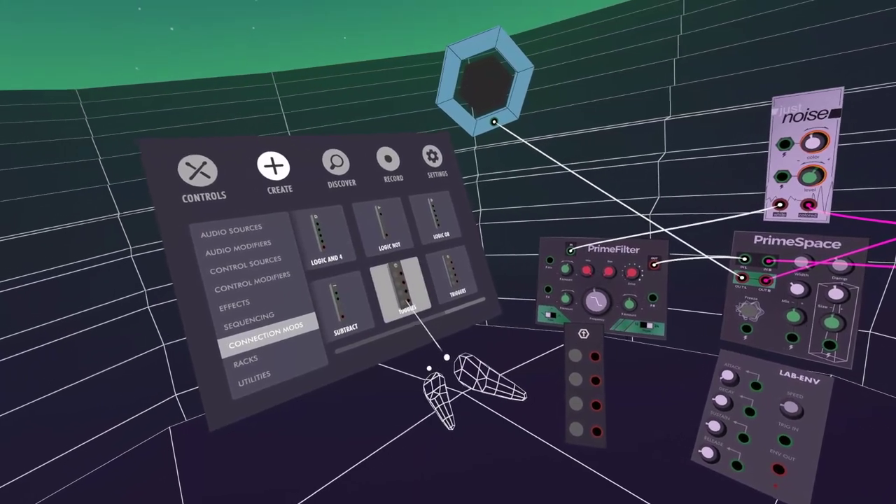
left_click_drag(374, 303, 430, 287)
left_click_drag(462, 315, 518, 346)
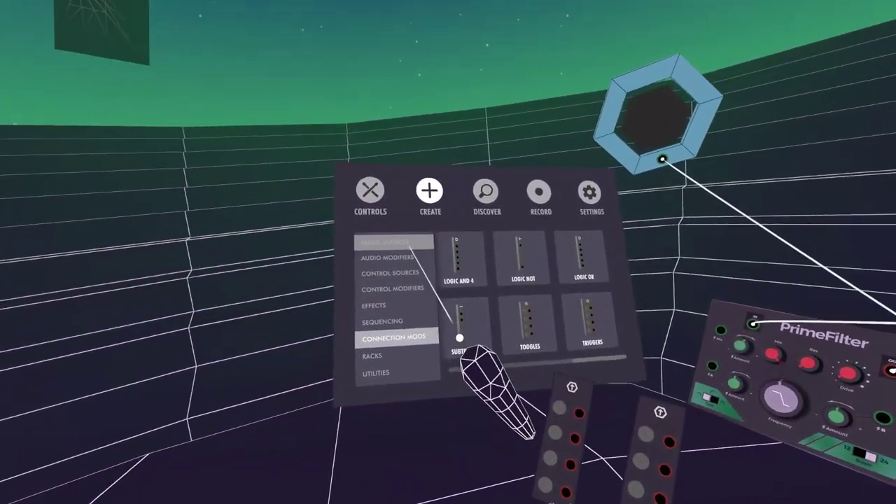
Replace the second four-button module with a LAB-AMP from the audio modifiers and patch the Triggers module's first output into its input.
left_click(409, 244)
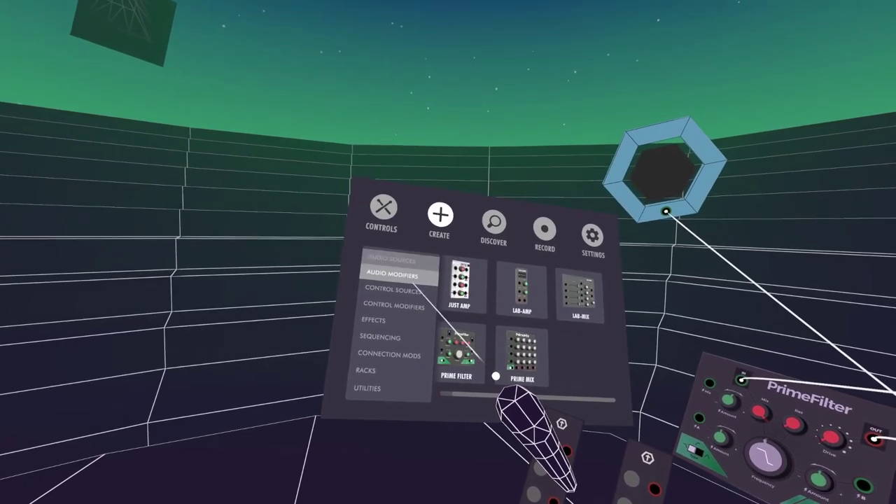
mouse_move(488, 294)
left_mouse_down()
mouse_move(510, 280)
mouse_move(592, 380)
left_mouse_up()
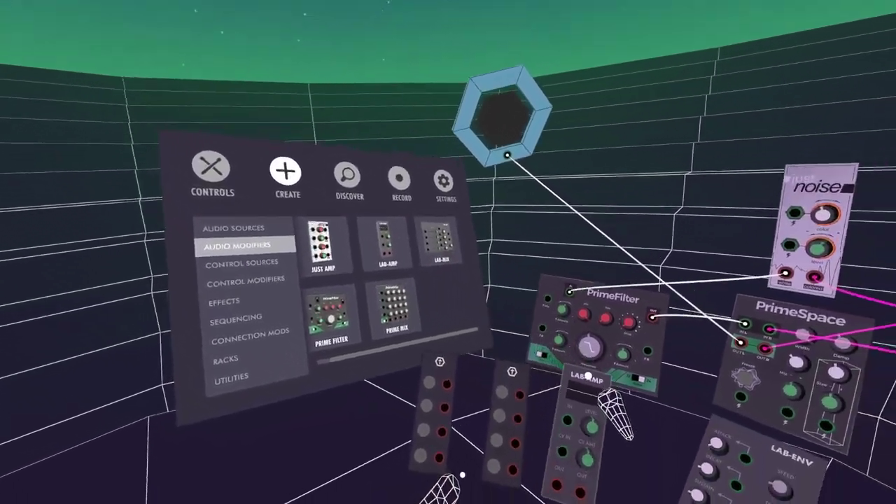
left_click_drag(473, 349, 499, 354)
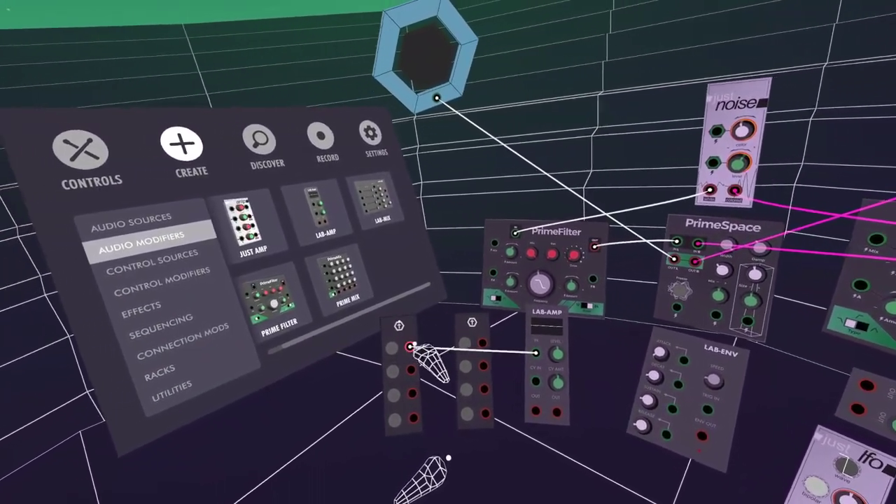
left_click_drag(409, 342, 481, 338)
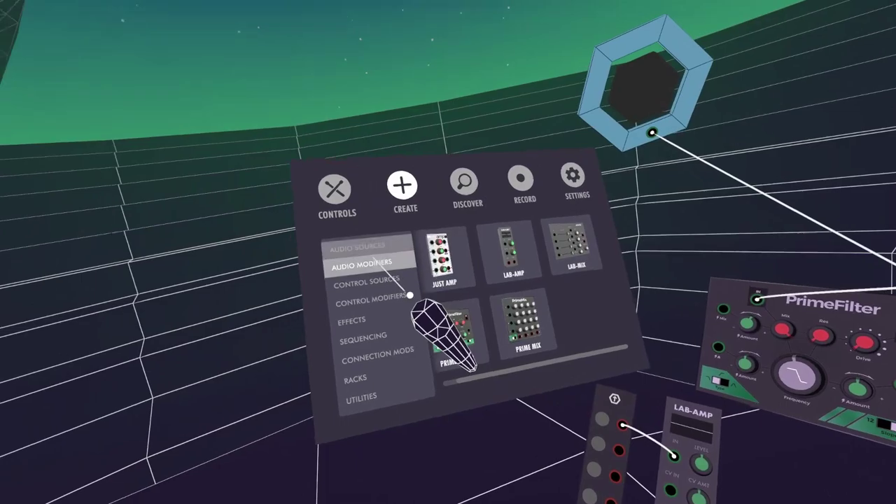
Try a LAB-CLK from the sequencing modules beside LAB-AMP with its output patched into LAB-AMP's input, and remove it.
left_click(397, 263)
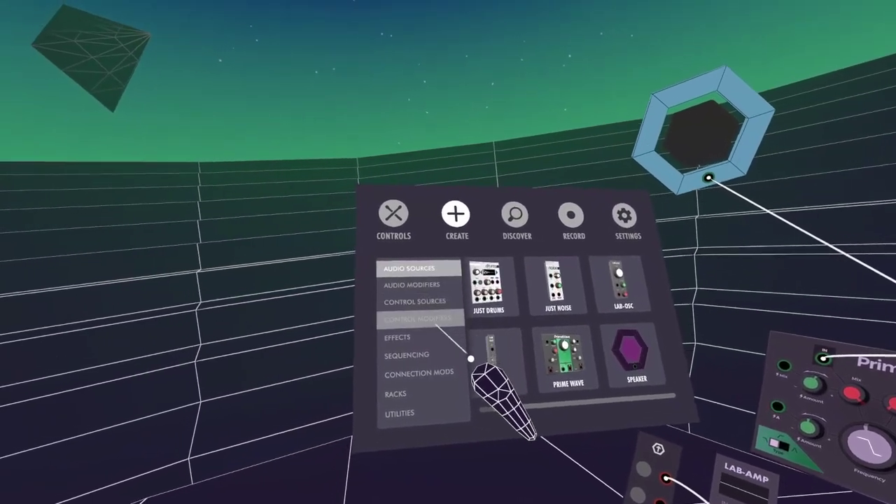
left_click_drag(458, 290, 574, 360)
left_click_drag(494, 372, 434, 359)
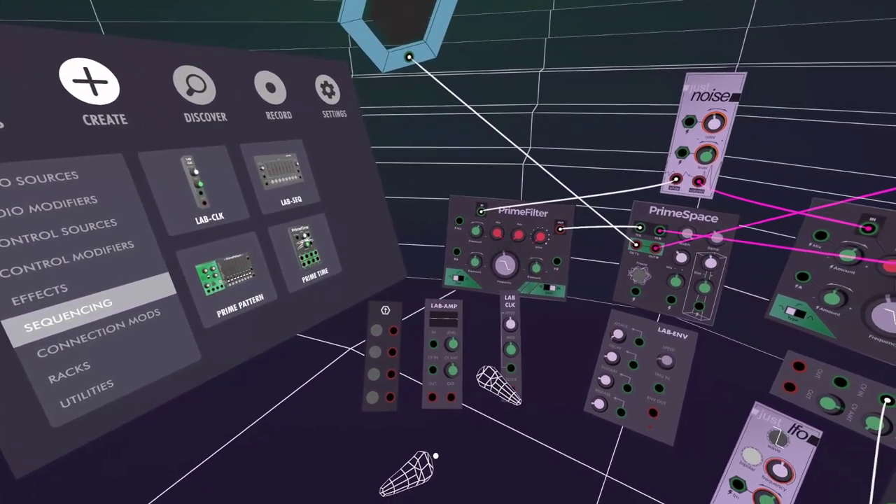
left_click_drag(540, 401, 461, 352)
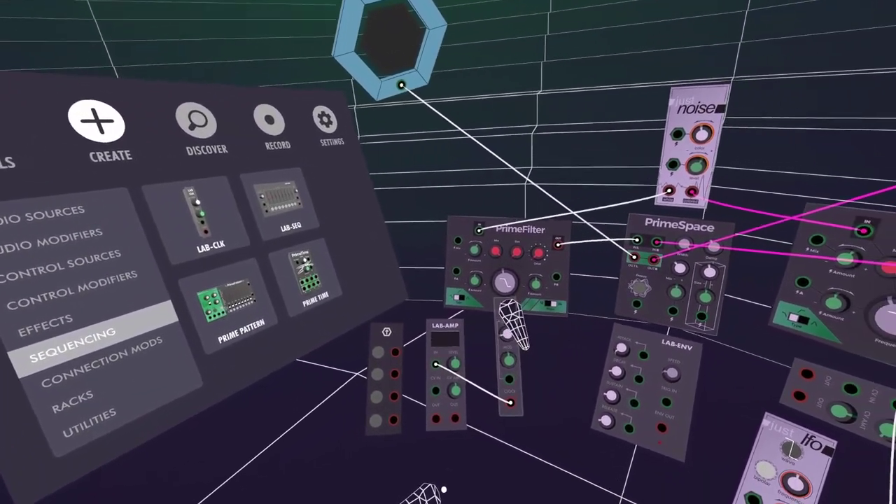
left_click(545, 327)
Try a PrimePattern with the Triggers module's first output patched into its clock input, and remove it.
left_click_drag(409, 341, 739, 308)
left_click_drag(449, 355, 502, 213)
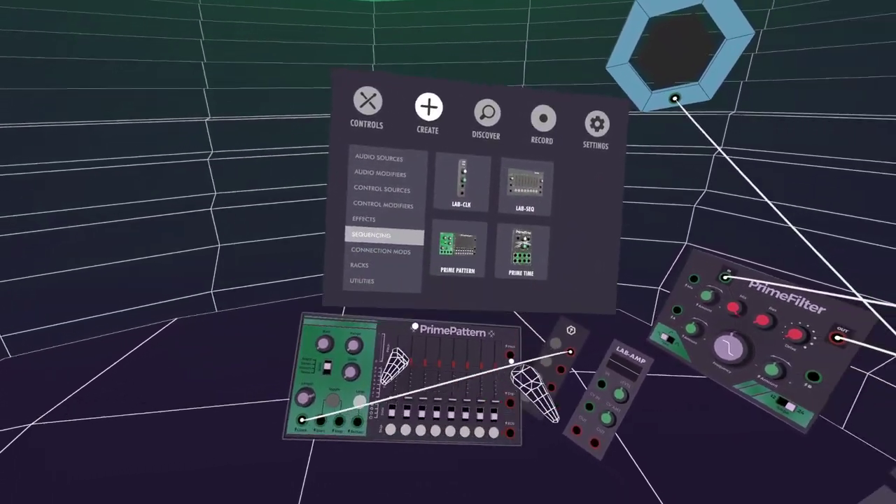
left_click_drag(415, 326, 390, 300)
left_click(556, 343)
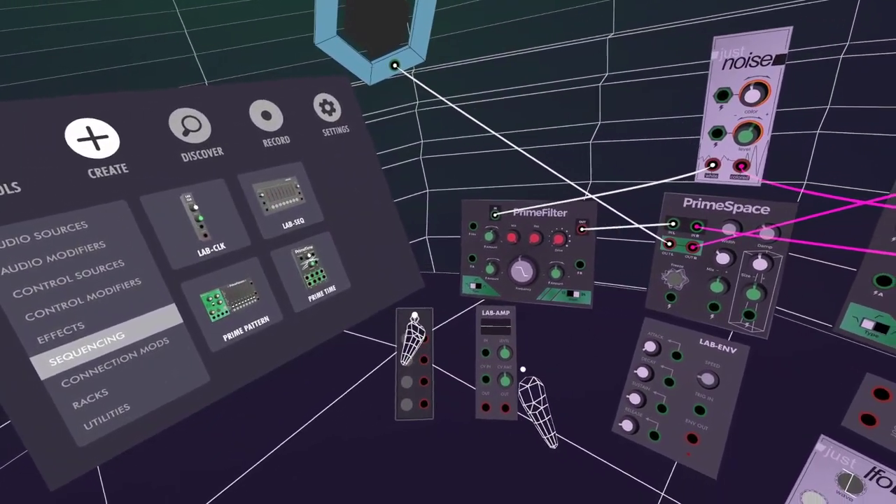
Patch the Triggers output through LAB-ENV into LAB-AMP's input, and run LAB-AMP's output to the left PrimeFilter's B control input.
left_click_drag(415, 315, 504, 353)
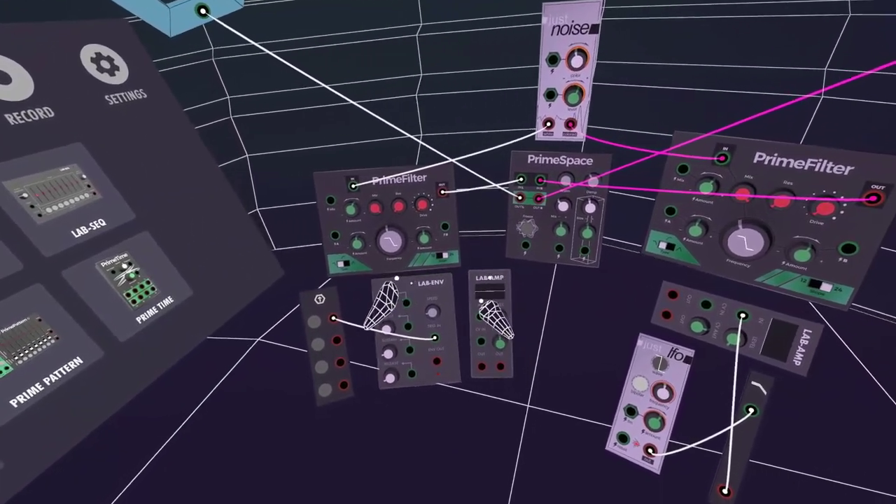
left_click_drag(461, 348, 487, 316)
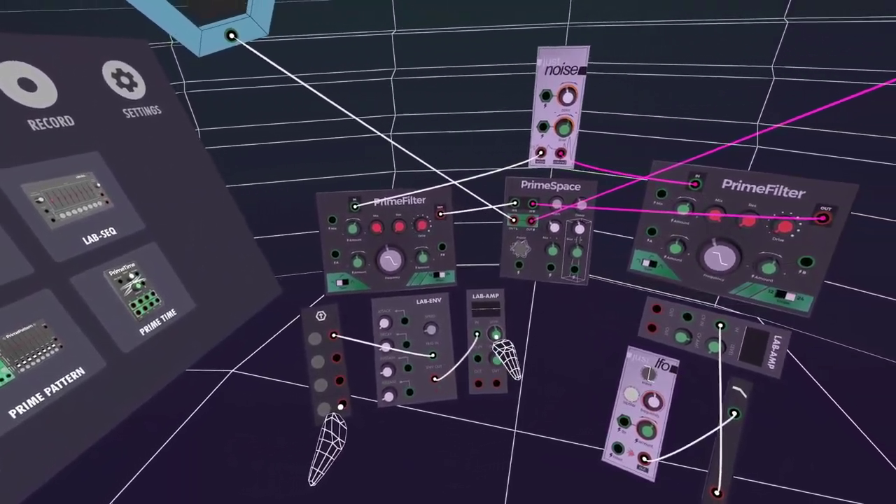
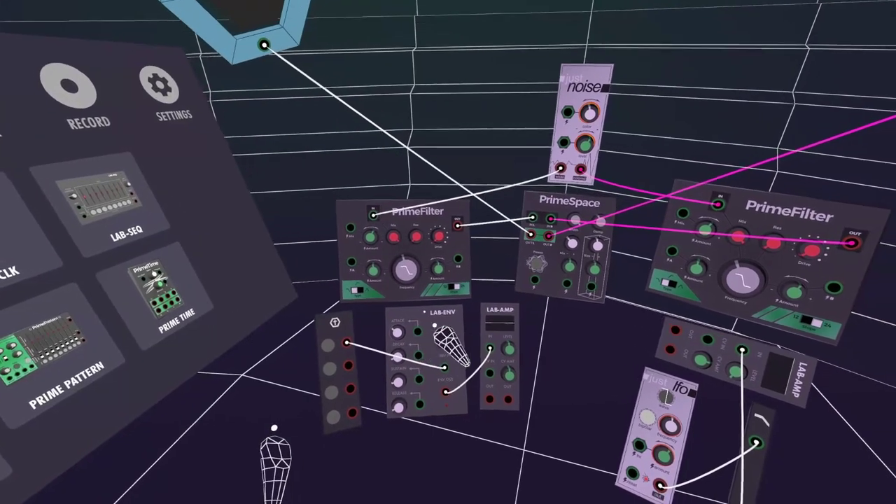
left_click_drag(517, 407, 473, 293)
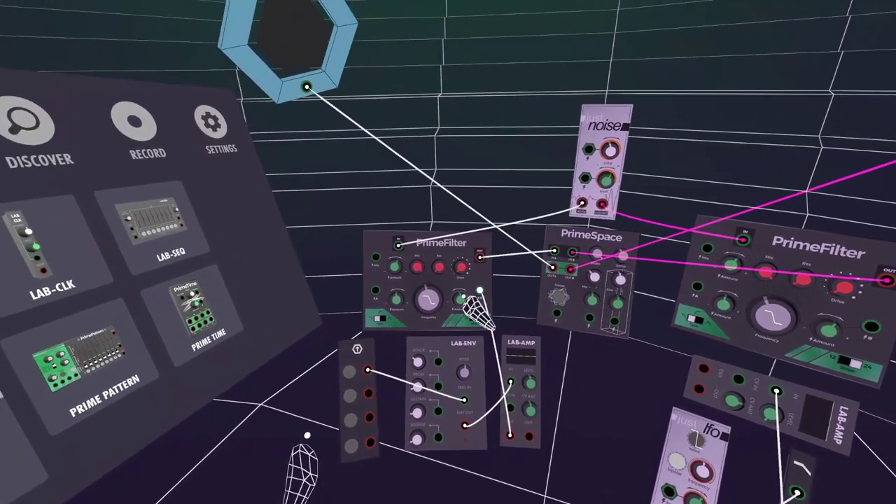
Clear the session and add a PrimeWave module from the audio sources.
left_click(410, 355)
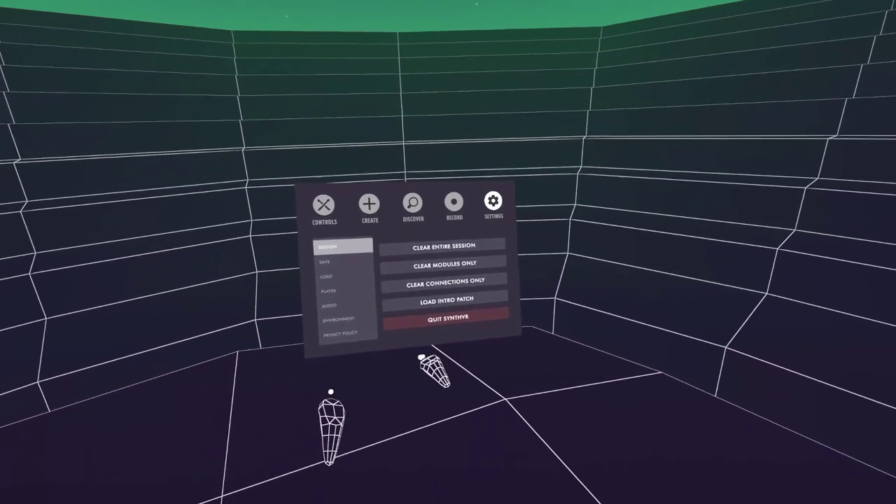
left_click(425, 219)
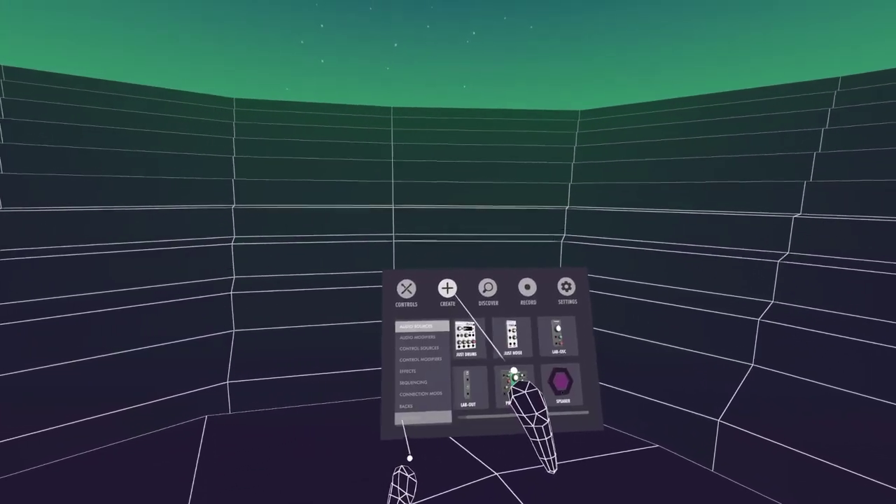
left_click_drag(511, 374, 511, 273)
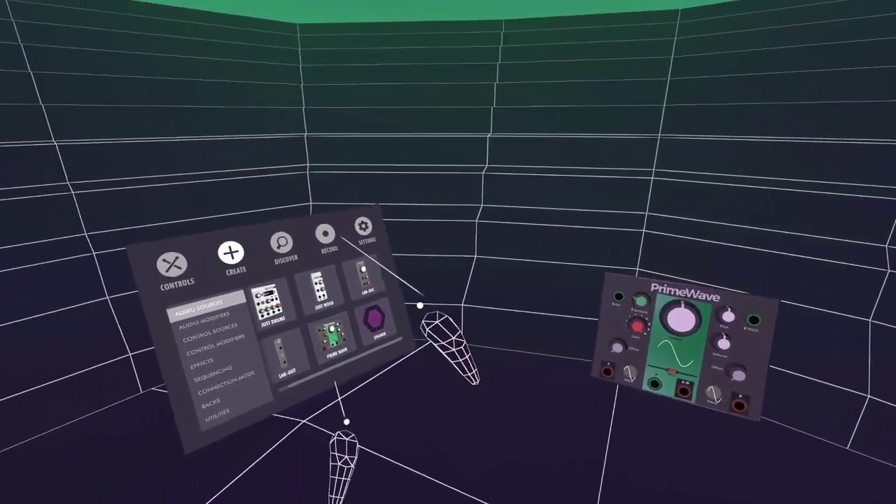
Add a LAB-OSC and a LAB-AMP side by side near PrimeWave and patch the oscillator's output into LAB-AMP's input.
left_click_drag(449, 285, 534, 276)
left_click(348, 302)
left_click_drag(439, 345, 488, 324)
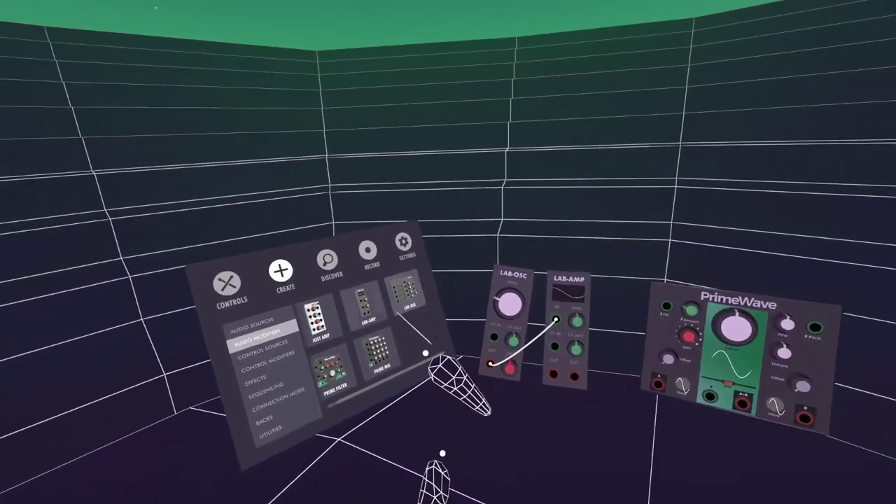
Add a speaker from the audio sources, patch LAB-AMP's output into it, and place it between LAB-AMP and PrimeWave.
left_click(372, 302)
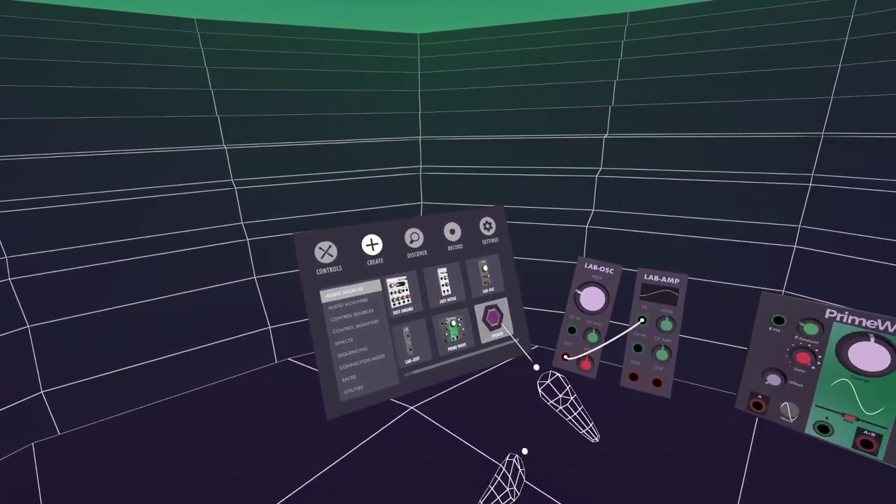
left_click(497, 324)
left_click(454, 301)
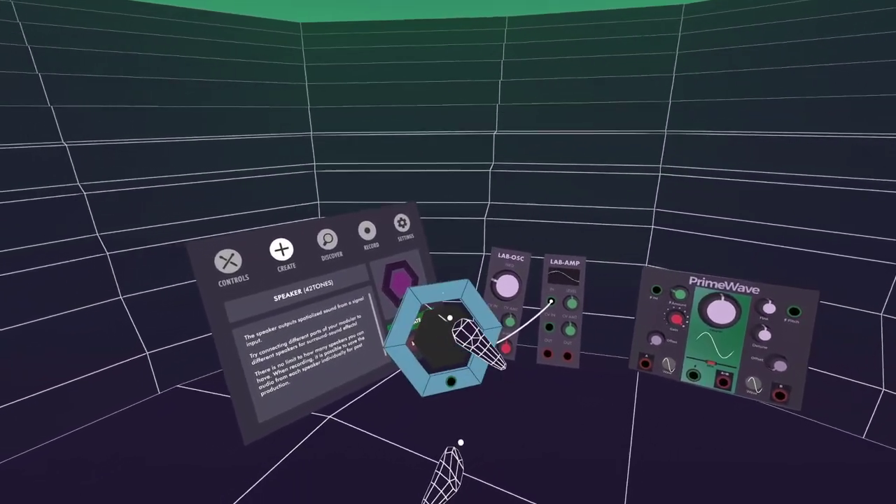
left_click_drag(472, 301, 526, 372)
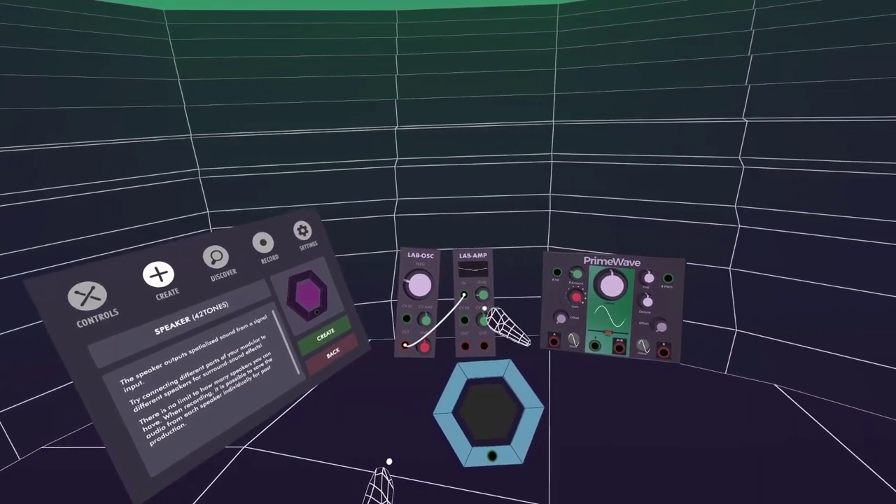
left_click_drag(466, 340, 492, 446)
left_click_drag(488, 360, 592, 234)
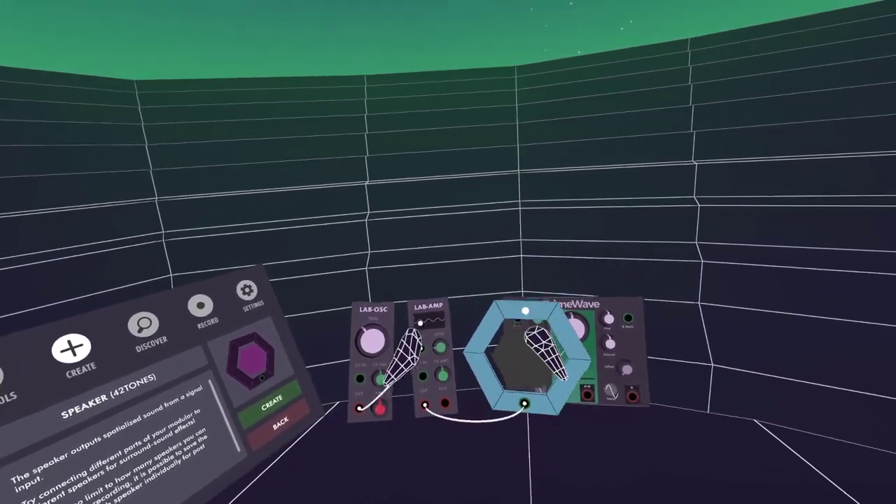
left_click_drag(580, 337, 593, 278)
Move LAB-OSC up above LAB-AMP and unplug its cable from LAB-AMP's input.
left_click_drag(414, 314, 412, 282)
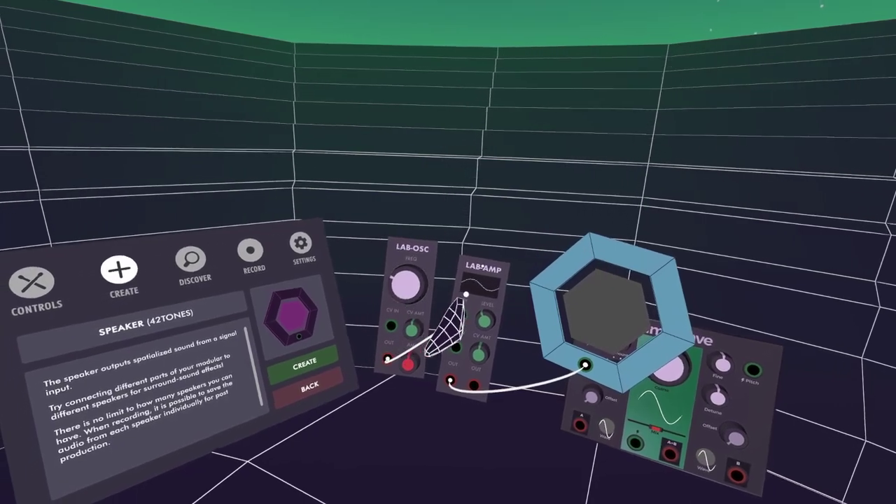
left_click_drag(464, 295, 462, 315)
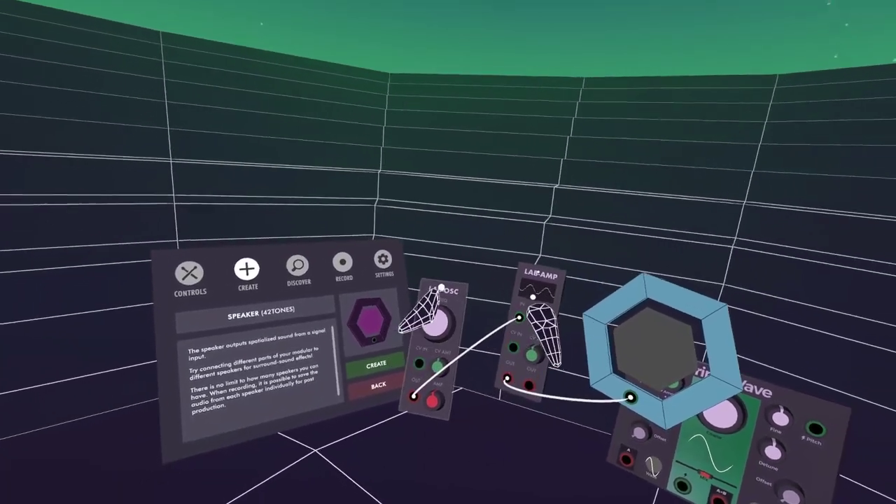
left_click_drag(441, 287, 398, 176)
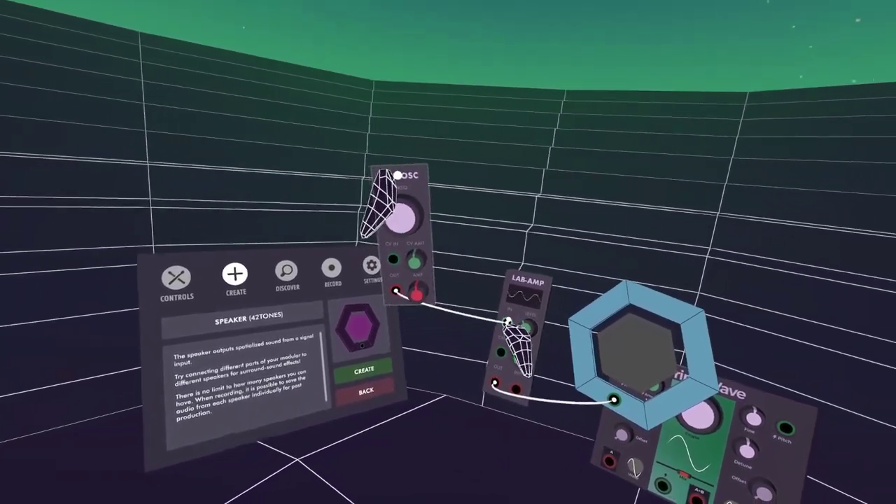
left_click_drag(519, 317, 452, 336)
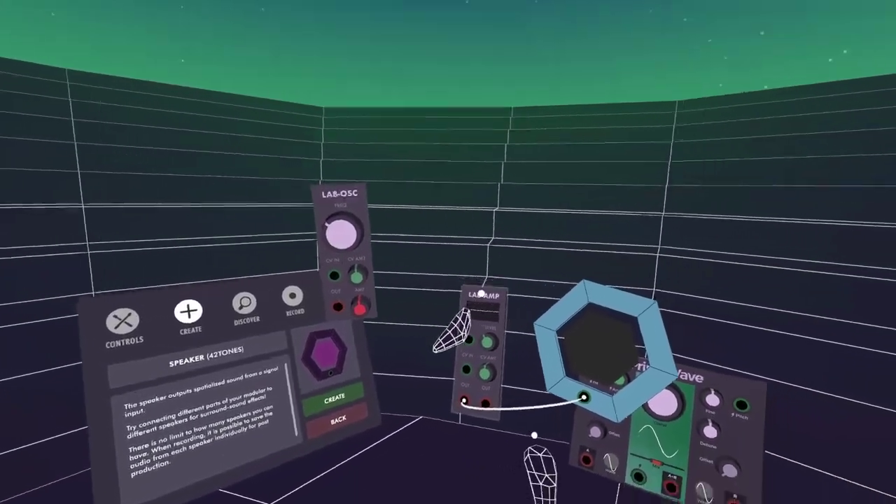
left_click_drag(481, 293, 320, 325)
left_click_drag(500, 266, 425, 314)
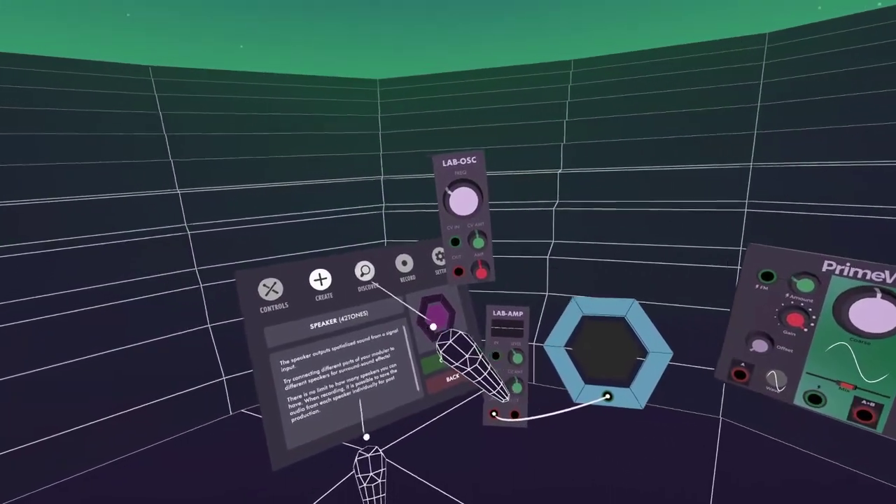
Add a second LAB-OSC above PrimeWave feeding its FM input, and patch PrimeWave's A+B output into LAB-AMP's input.
left_click(372, 379)
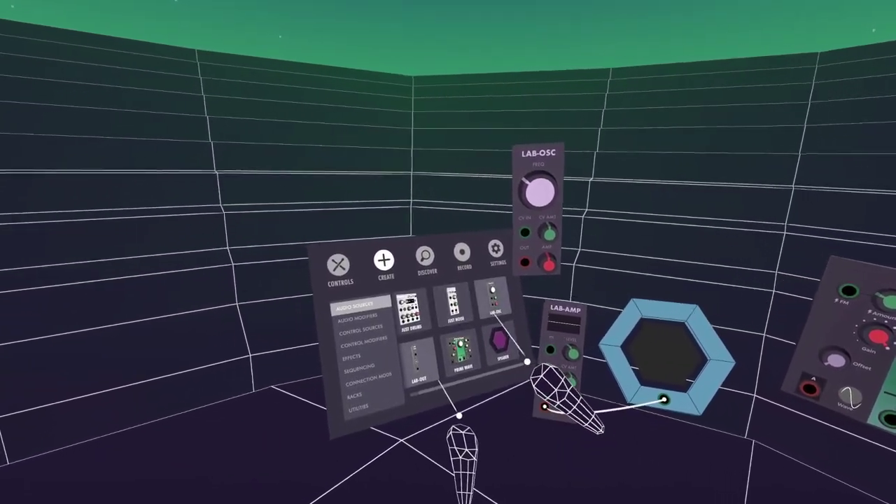
left_click_drag(488, 302, 514, 282)
left_click_drag(450, 346, 498, 276)
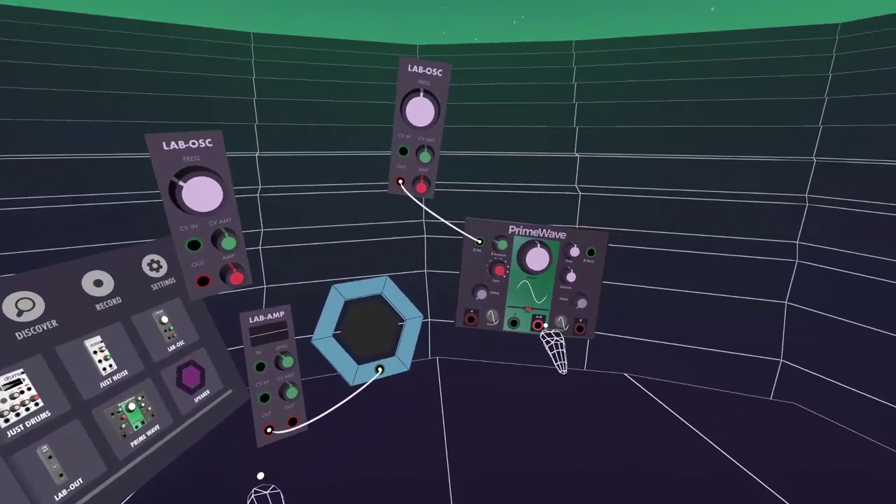
left_click_drag(539, 324, 403, 324)
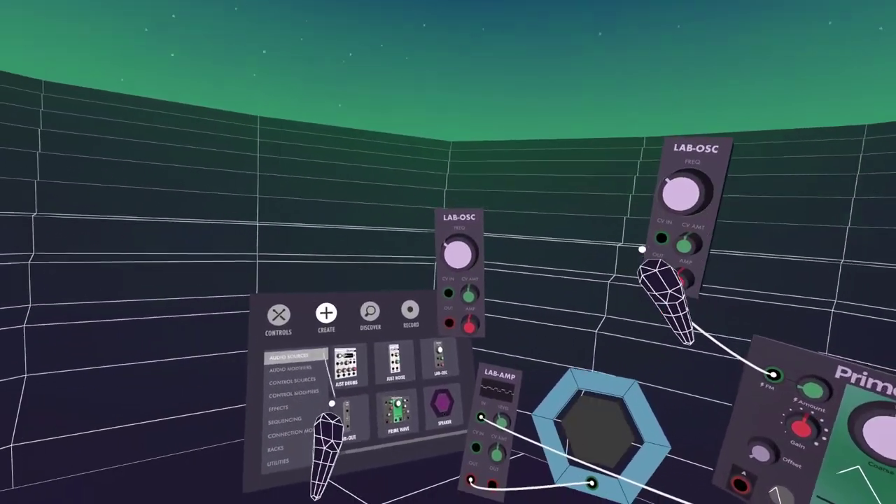
Replace the second LAB-OSC with a Just LFO from the control sources and patch its output into PrimeWave's FM input.
left_click(380, 325)
left_click(378, 336)
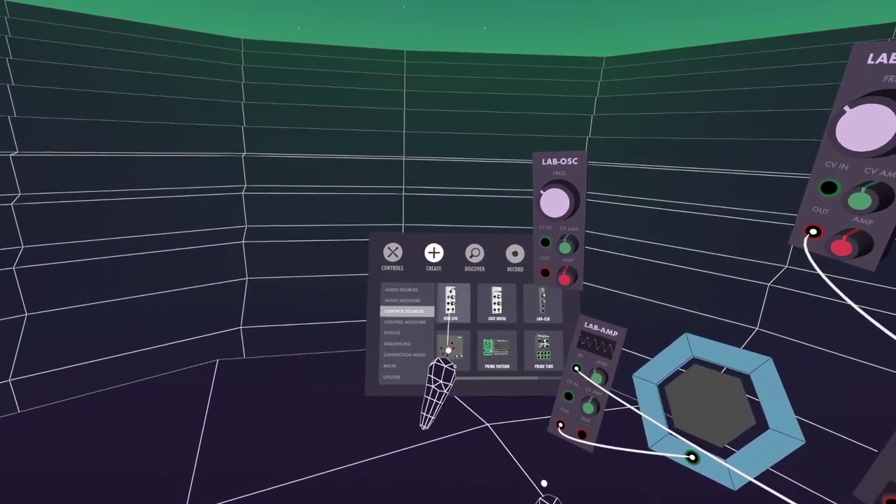
left_click_drag(445, 323, 480, 196)
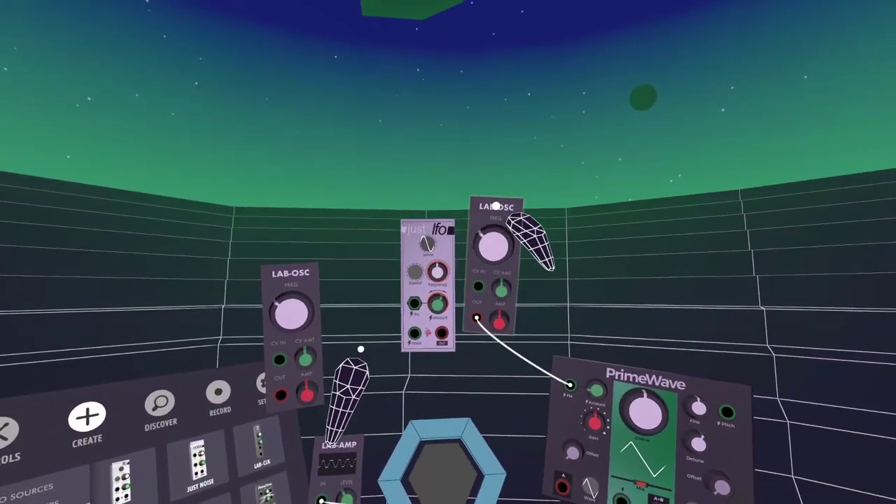
left_click(505, 198)
left_click_drag(455, 310, 498, 290)
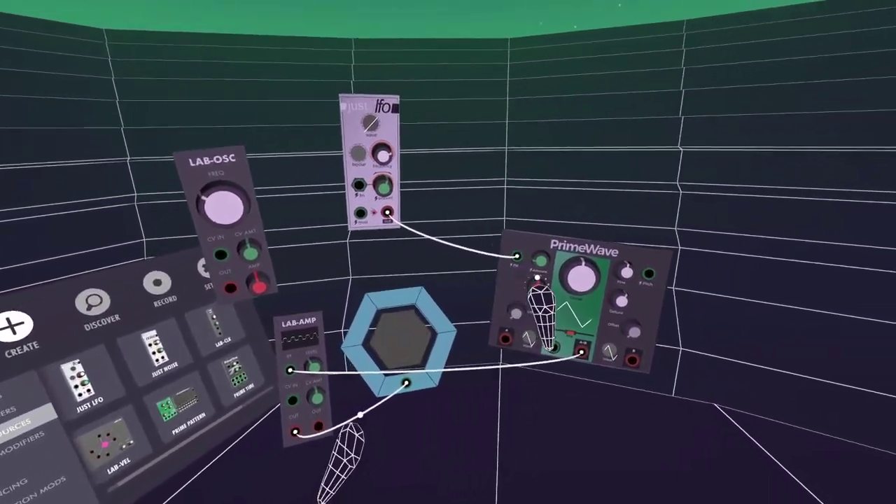
Remove the Just LFO, the speaker and the remaining cables, and place a LAB-OUT module from the audio sources beside PrimeWave.
left_click(368, 105)
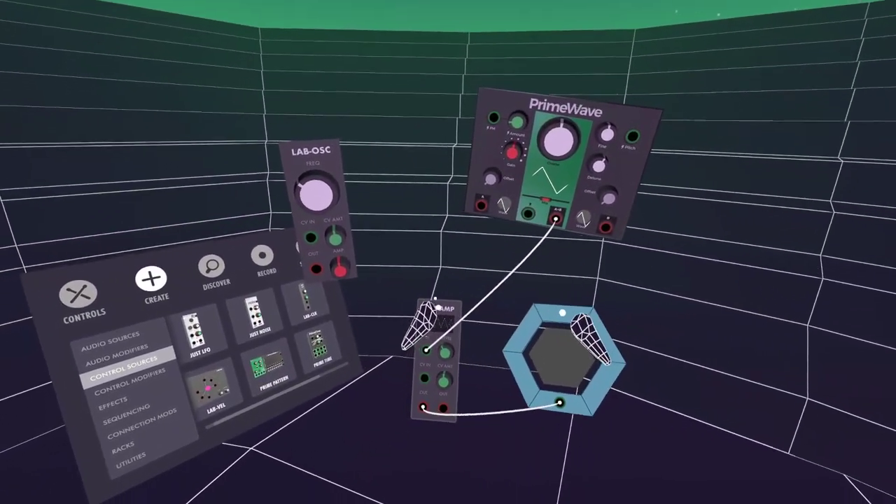
left_click_drag(426, 348, 416, 310)
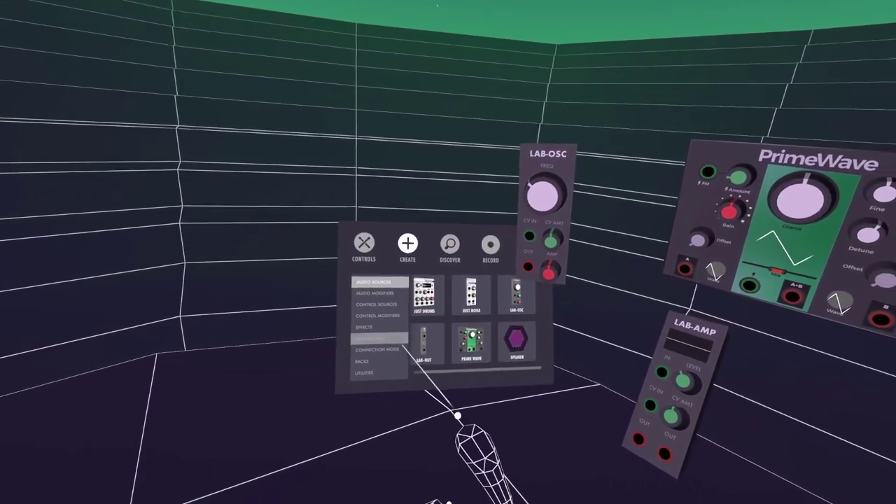
left_click_drag(439, 346, 571, 245)
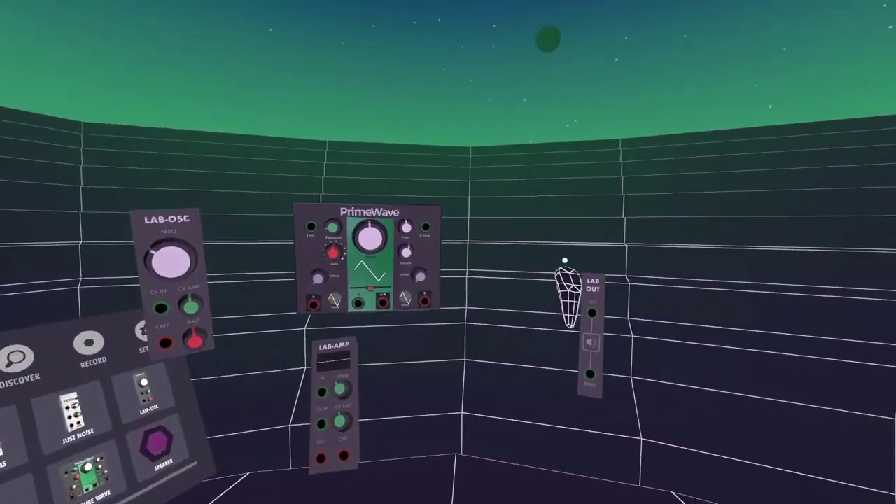
Turn the LAB-OUT module horizontal beside PrimeWave and switch the recording mode to POV.
left_click_drag(564, 262, 509, 263)
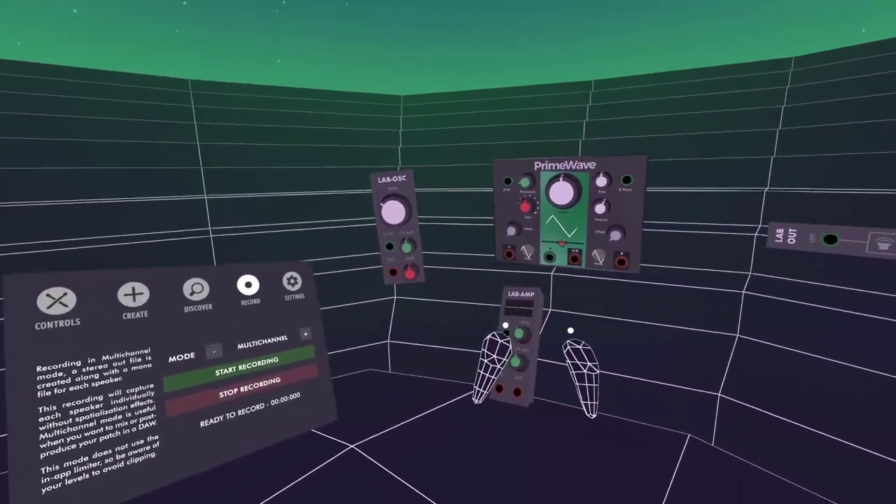
left_click(362, 324)
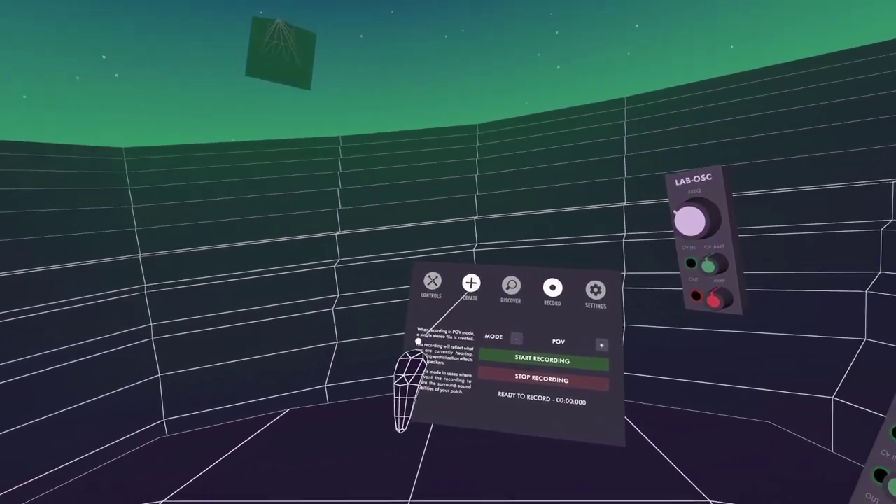
Add three LAB-MIX modules, patch two into a main mixer feeding LAB-OUT, and route PrimeWave's A+B output into the left mixer.
left_click(472, 284)
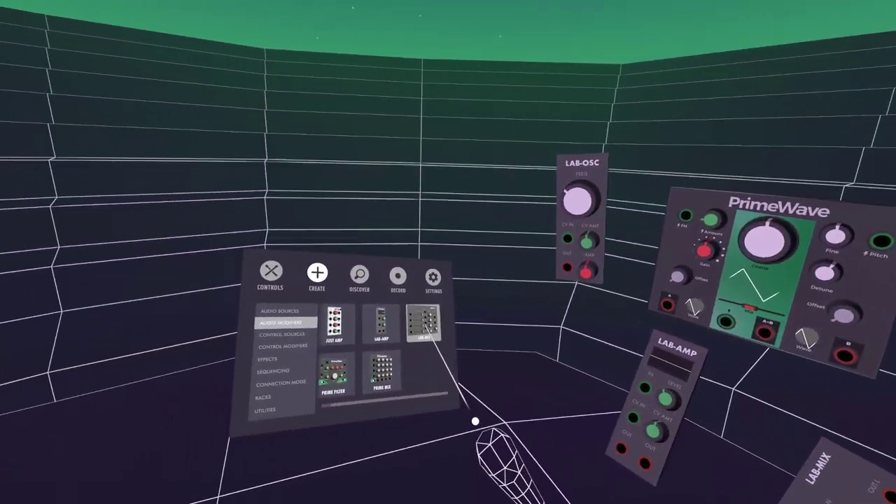
left_click_drag(356, 335, 489, 313)
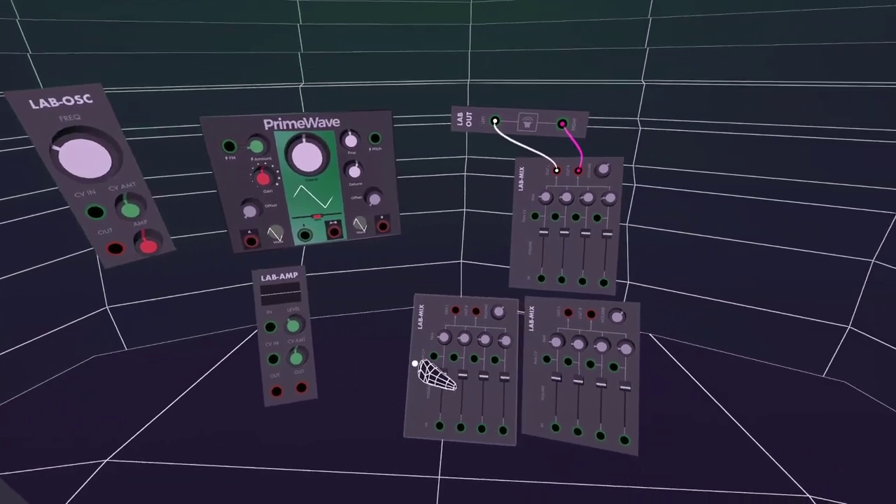
left_click_drag(437, 319, 507, 306)
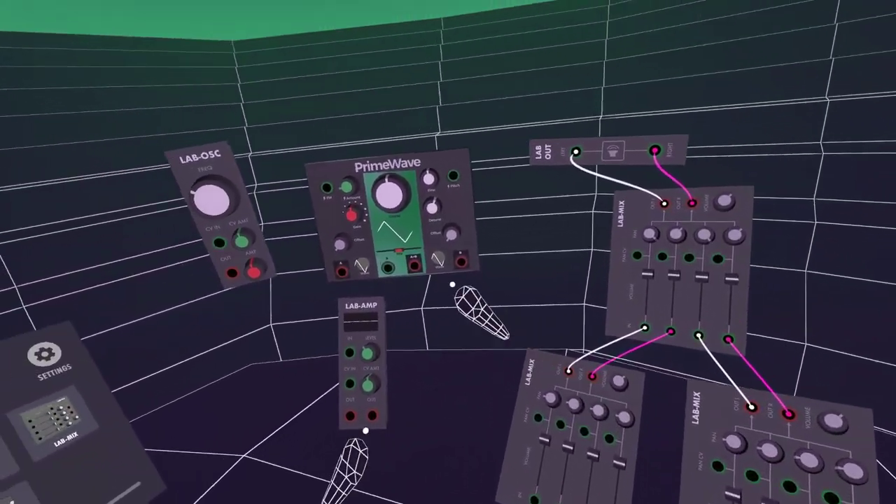
left_click_drag(414, 265, 484, 437)
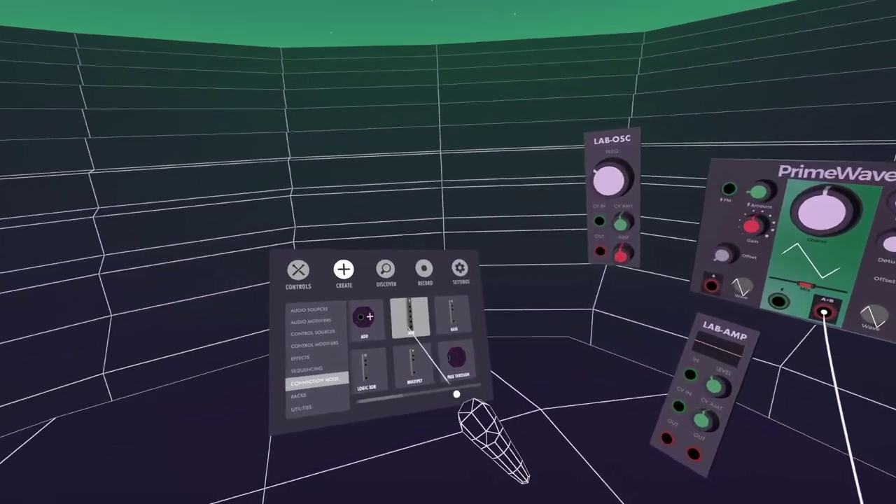
Use two Add modules instead of the main mixer to sum both LAB-MIX modules' left and right outputs into LAB-OUT.
left_click_drag(479, 297, 892, 354)
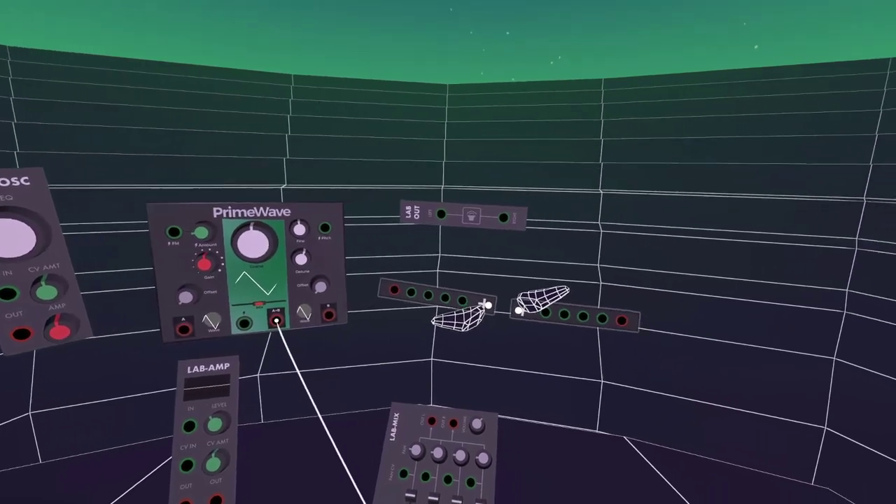
left_click_drag(488, 305, 496, 261)
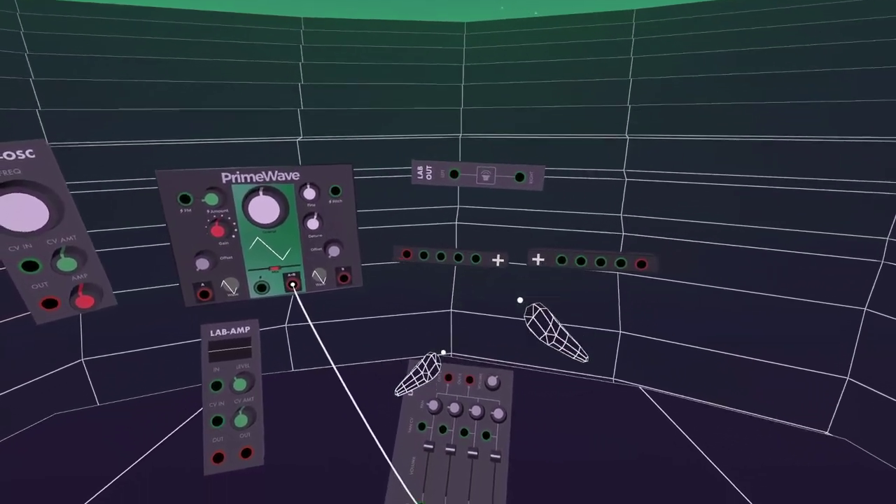
left_click_drag(456, 358, 439, 265)
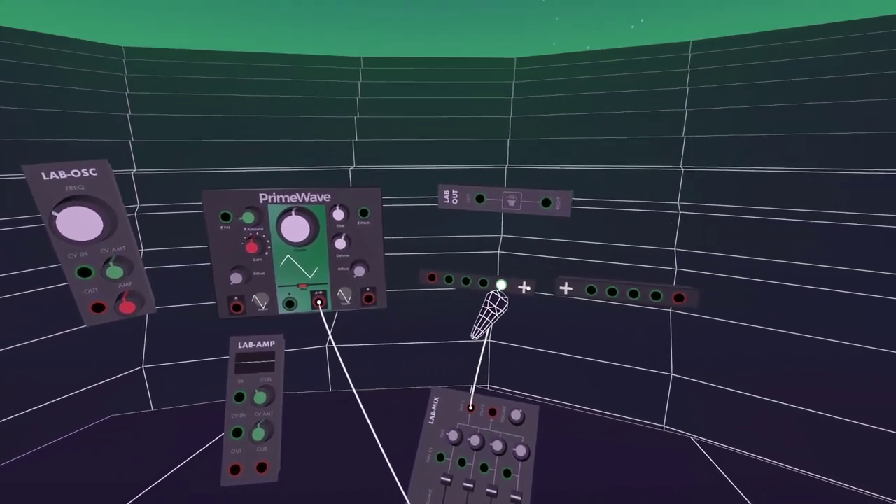
left_click_drag(476, 410, 566, 211)
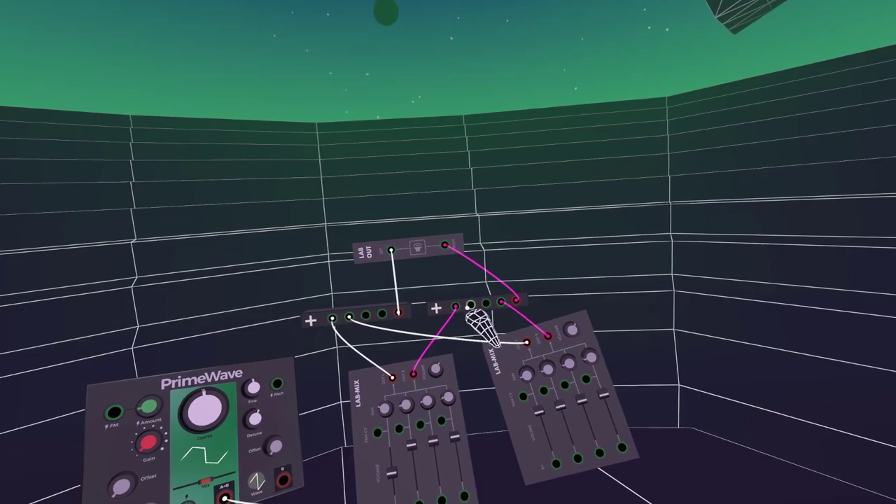
left_click_drag(512, 394, 485, 394)
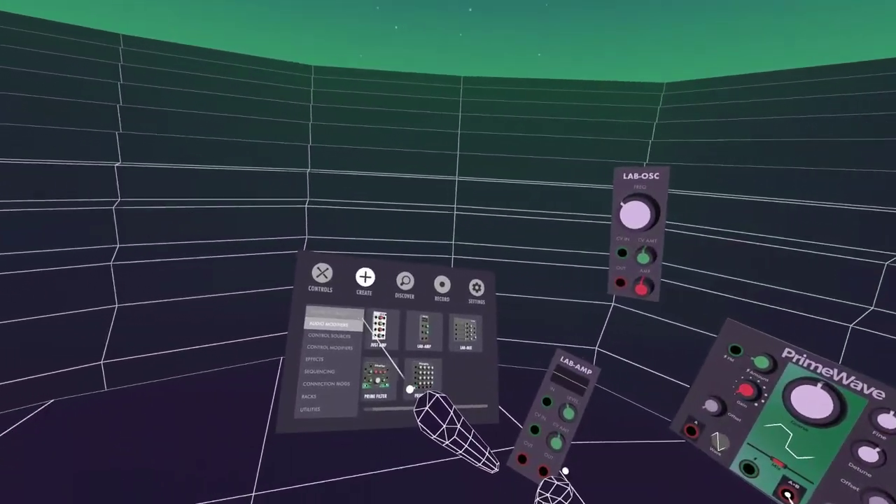
Patch a Just Noise module into the second LAB-MIX's first input, and clear that mixer and the noise module away.
left_click(392, 303)
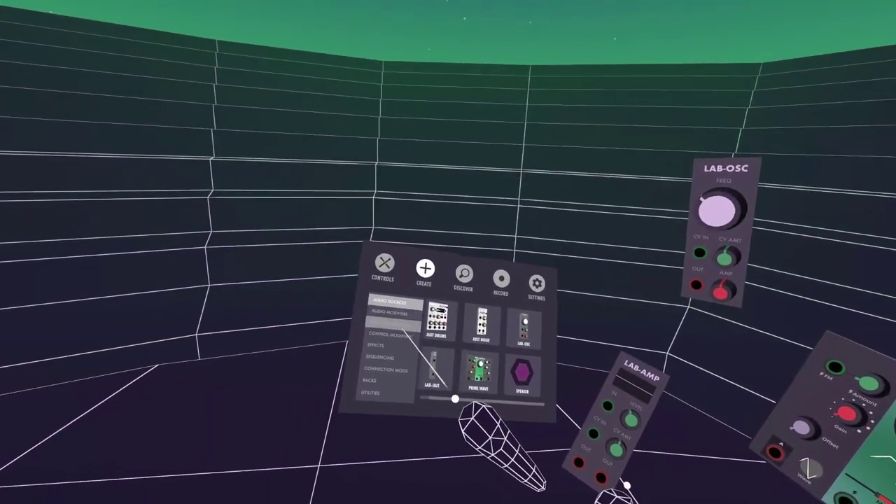
left_click(391, 324)
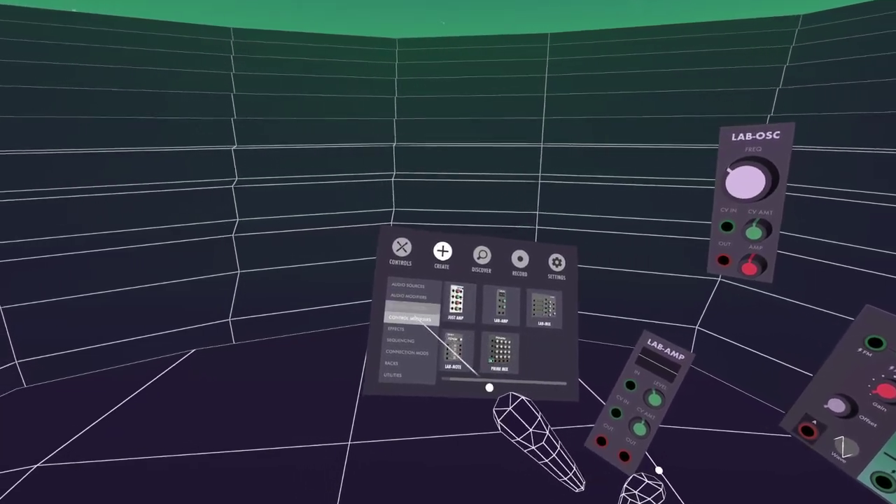
left_click(413, 307)
left_click_drag(474, 305, 634, 414)
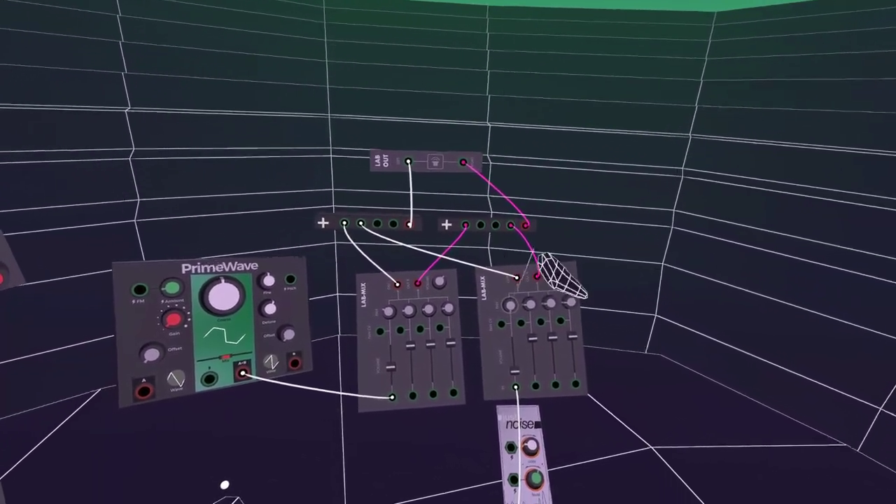
left_click_drag(470, 316, 420, 356)
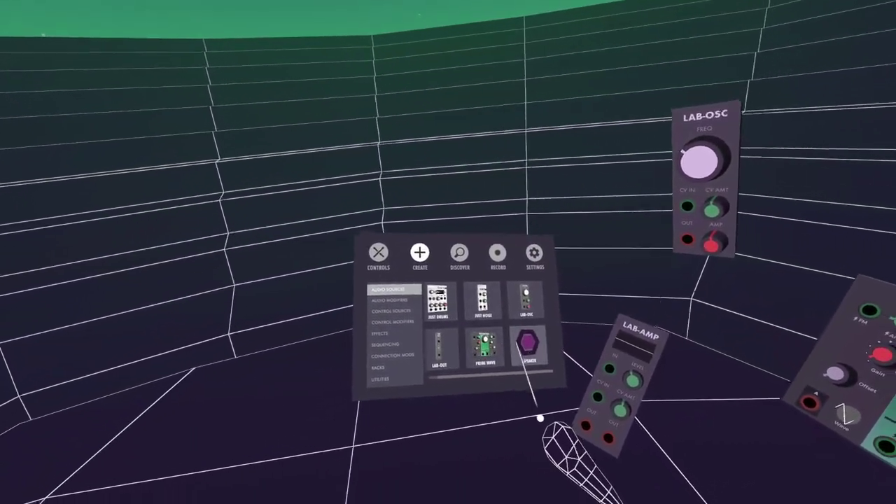
Add a Prime Echo from the effects and place it below the LAB-MIX module.
left_click(380, 333)
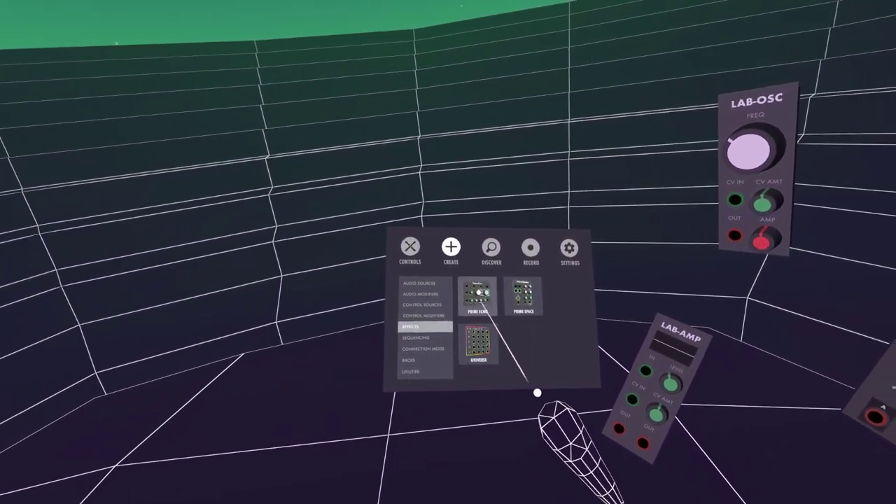
left_click_drag(479, 300, 544, 340)
left_click_drag(566, 298, 422, 296)
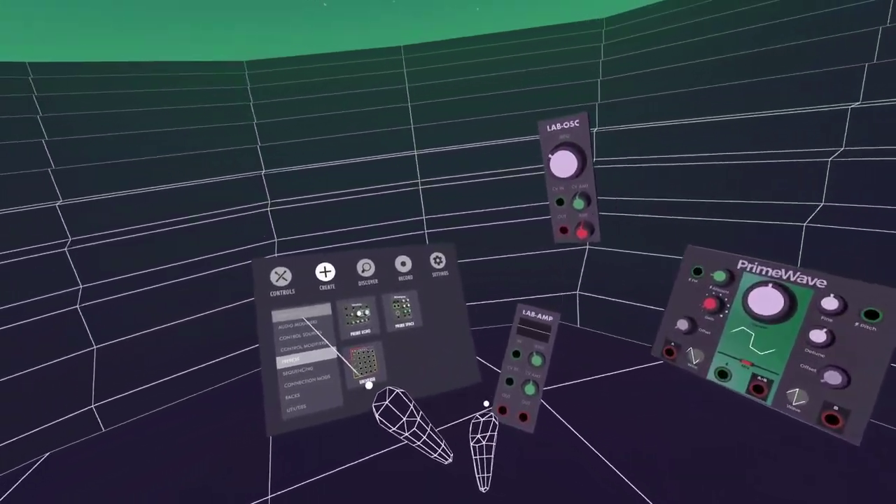
Add a Split module fed by PrimeWave's A+B output, and patch its outputs into LAB-MIX's first input and PrimeEcho's input.
left_click(373, 305)
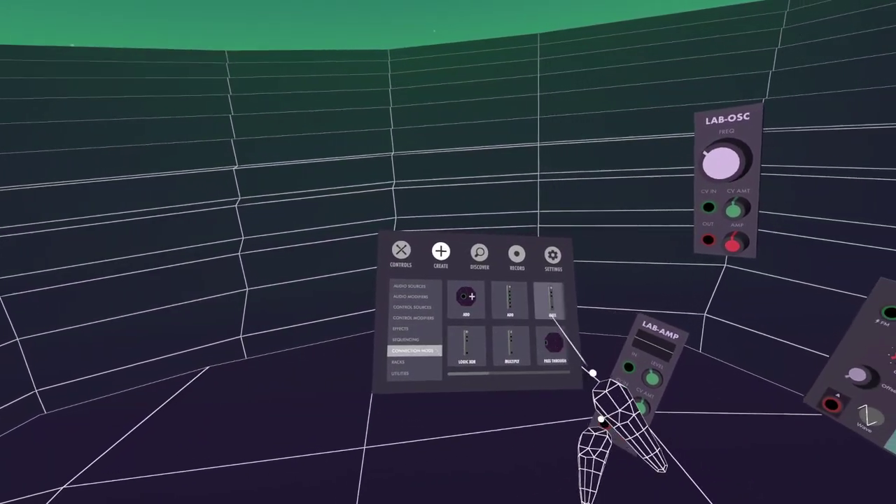
left_click_drag(487, 338, 555, 387)
left_click_drag(518, 326, 486, 364)
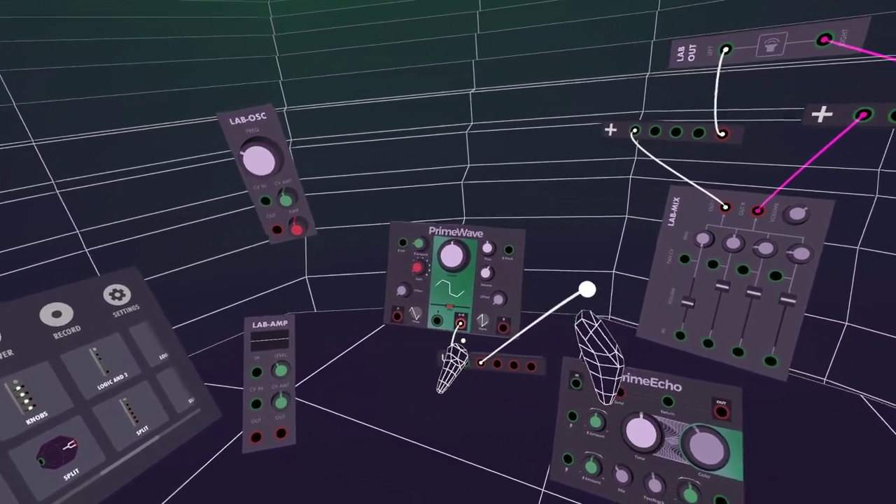
left_click_drag(586, 289, 516, 316)
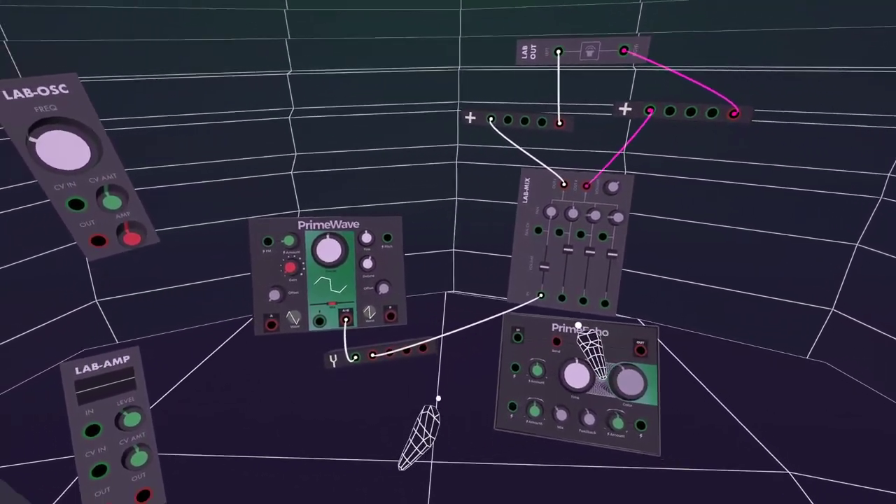
left_click_drag(388, 353, 476, 321)
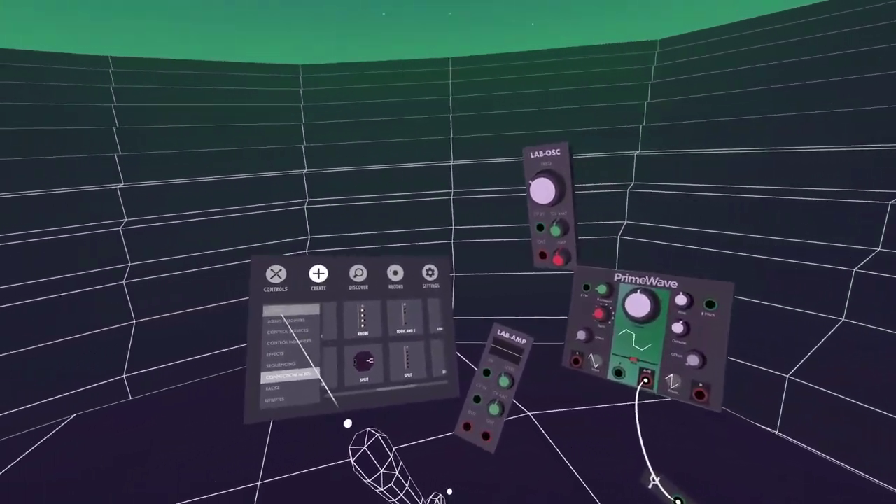
Add a Prime Filter from the audio modifiers and patch it between PrimeWave's A+B output and the Split module.
left_click(376, 304)
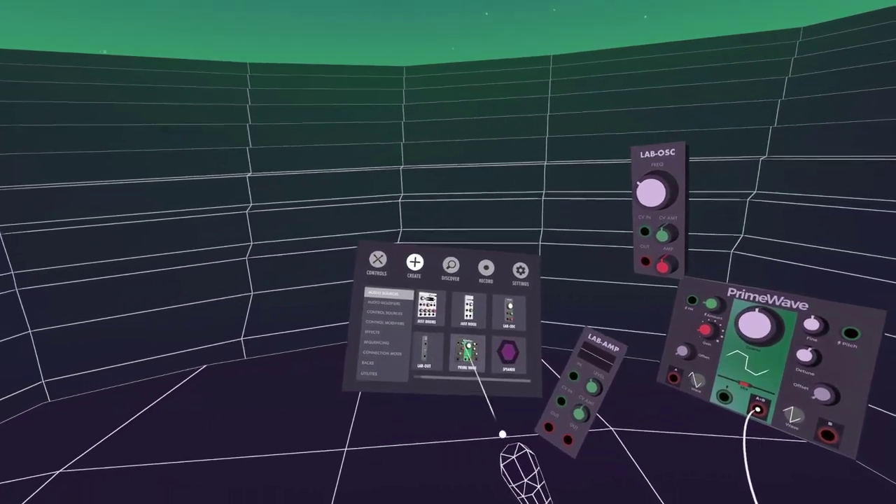
left_click(394, 297)
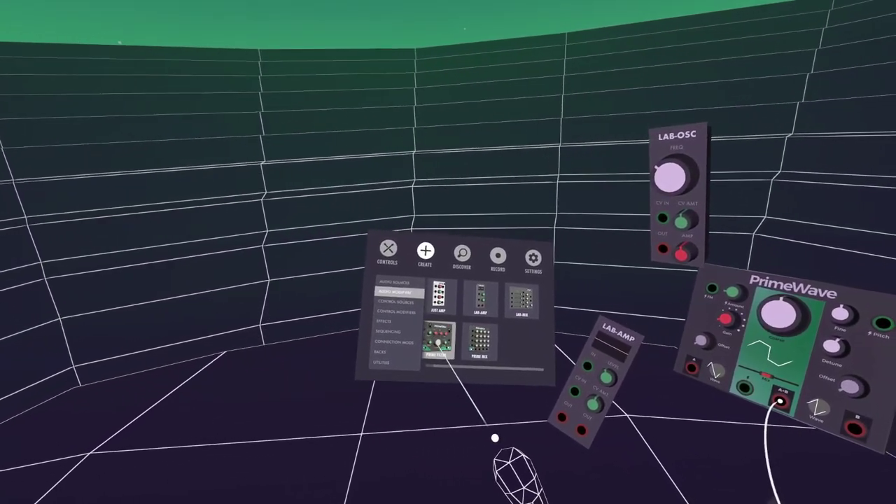
left_click(436, 343)
left_click_drag(485, 366, 608, 249)
left_click_drag(434, 318, 413, 337)
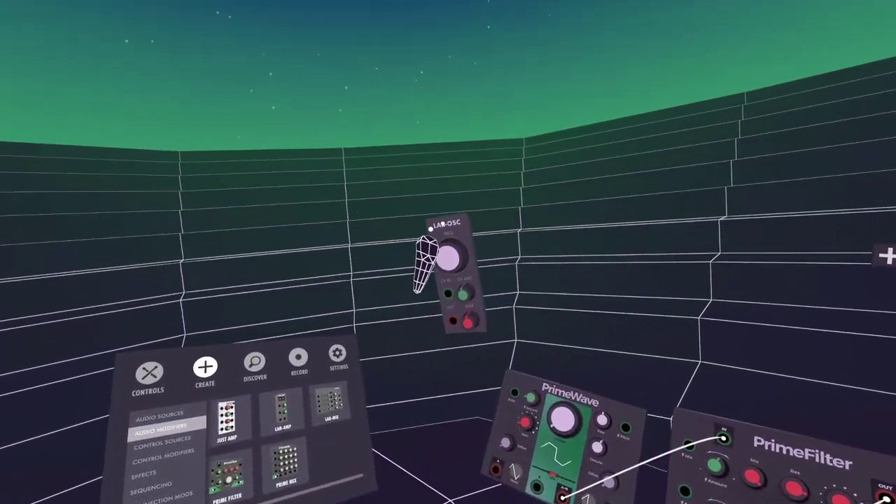
Replace LAB-OSC with PrimeTime and PrimePattern side by side above PrimeWave, and patch a PrimeTime output into PrimePattern's clock.
left_click_drag(431, 229, 442, 240)
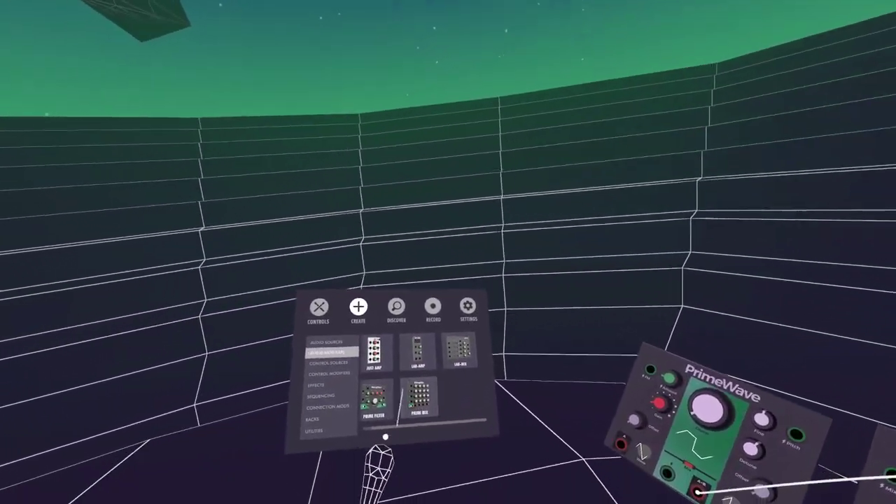
left_click(400, 342)
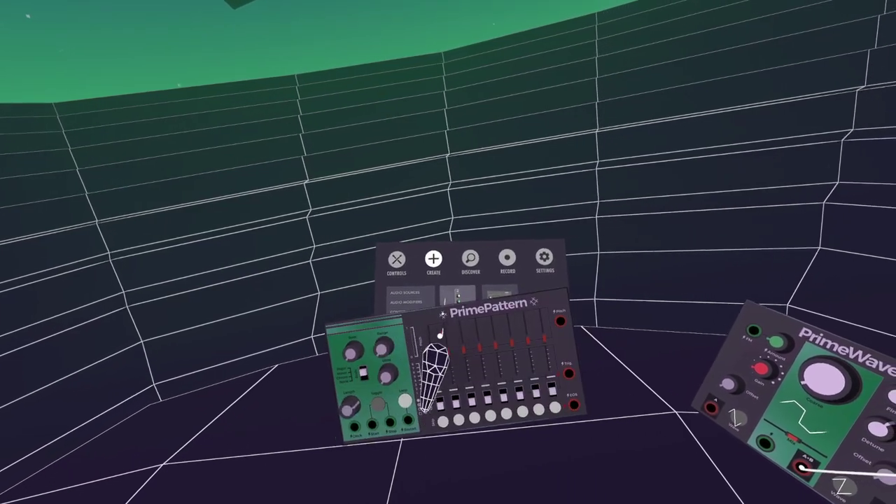
left_click_drag(597, 350, 712, 424)
left_click_drag(455, 371, 486, 225)
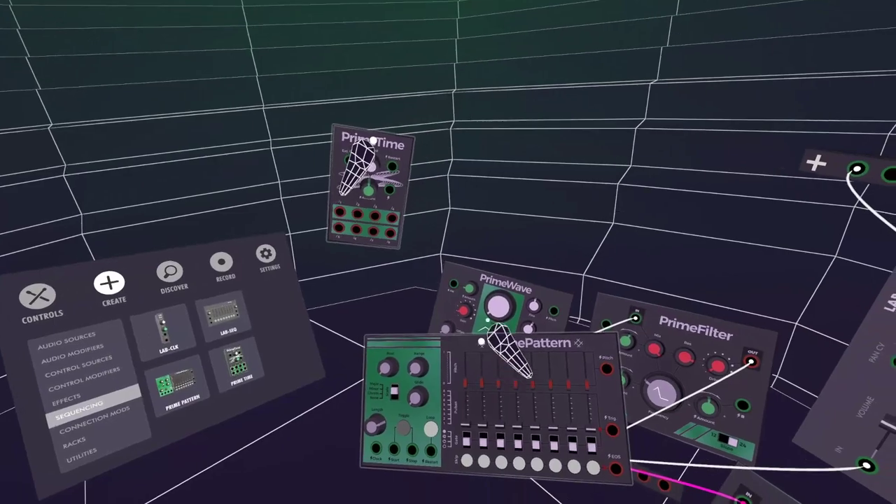
left_click_drag(481, 342, 577, 216)
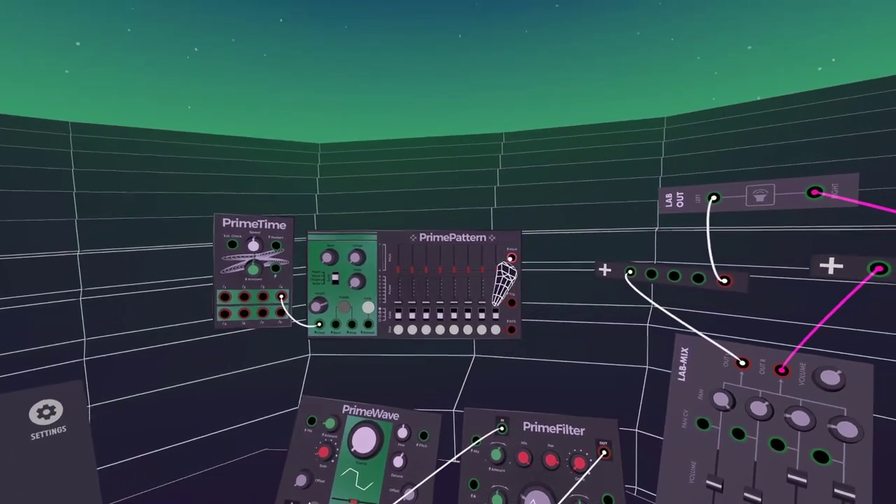
Patch PrimePattern's pitch output into PrimeWave's pitch input and try pulling a cable from its trigger output.
left_click_drag(510, 259, 450, 337)
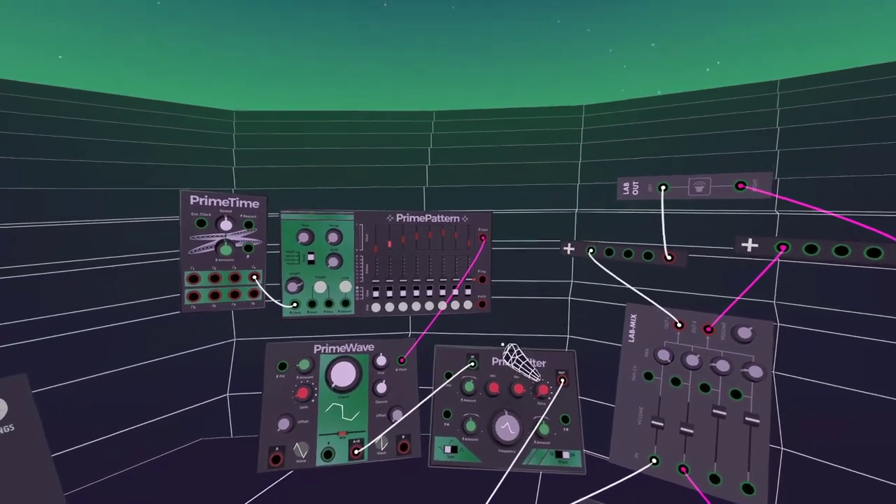
left_click_drag(482, 279, 577, 296)
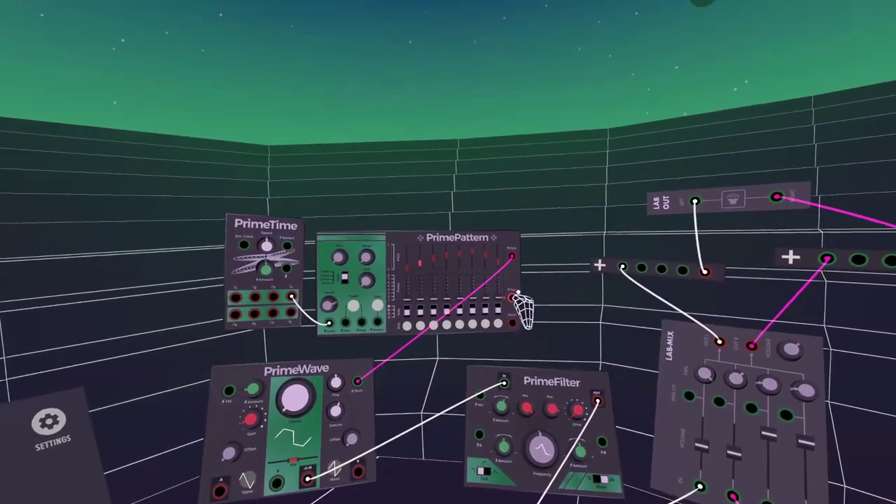
left_click_drag(513, 294, 620, 281)
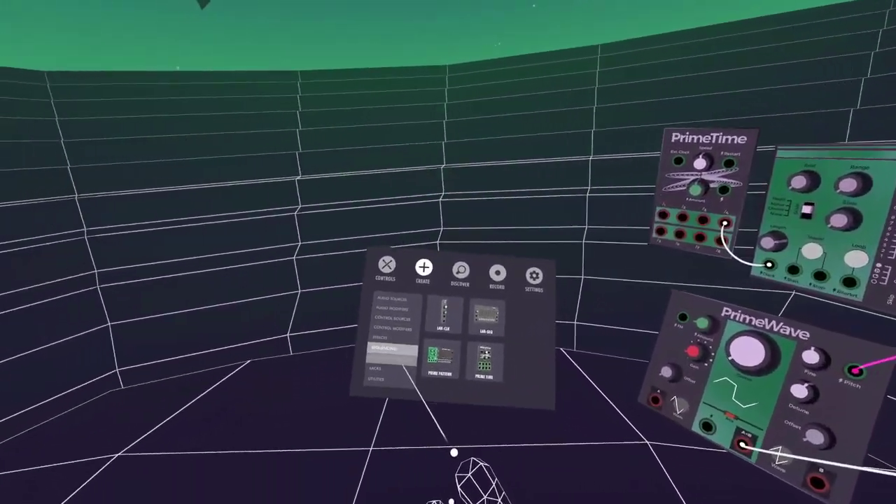
Add a Split module beside PrimePattern, routing its pitch output to both PrimeWave's pitch input and a PrimeFilter modulation input.
left_click(59, 494)
scroll(488, 344, "right", 3)
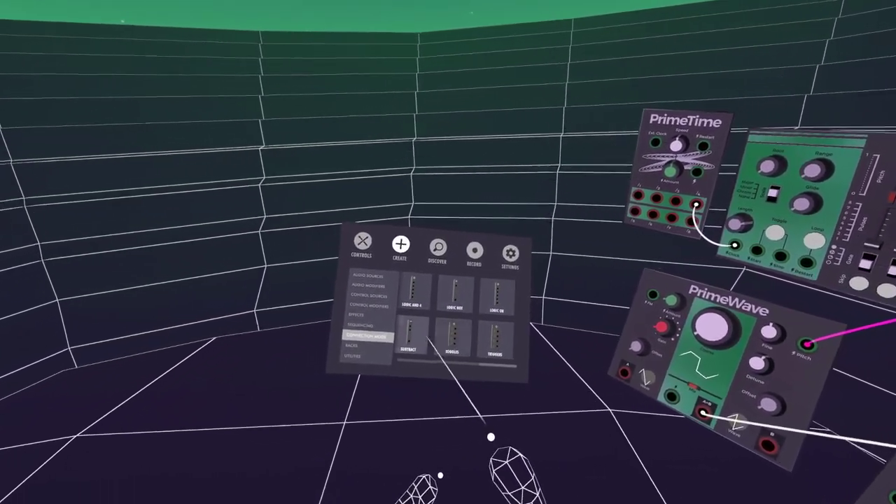
left_click_drag(439, 342, 503, 346)
left_click(460, 345)
mouse_move(468, 272)
left_mouse_down()
mouse_move(500, 279)
mouse_move(508, 252)
mouse_move(522, 252)
mouse_move(434, 399)
left_mouse_up()
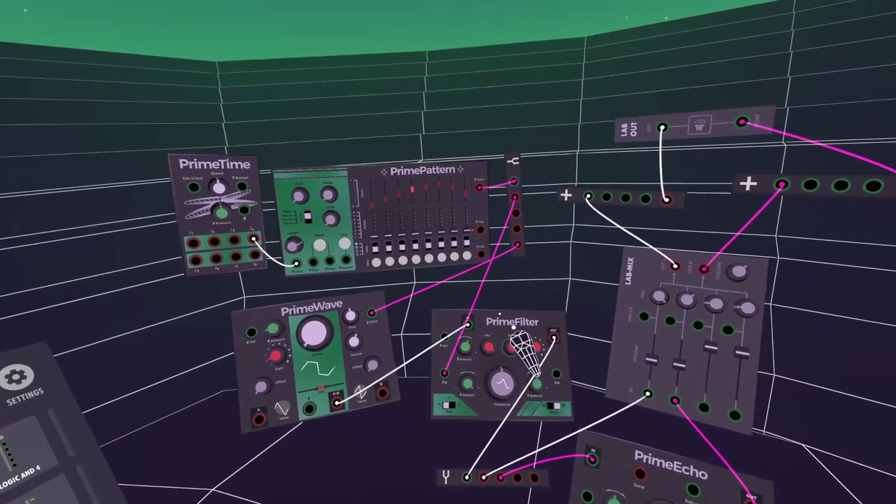
Move PrimeFilter up beside PrimePattern and put it back next to PrimeWave.
left_click_drag(516, 329, 521, 203)
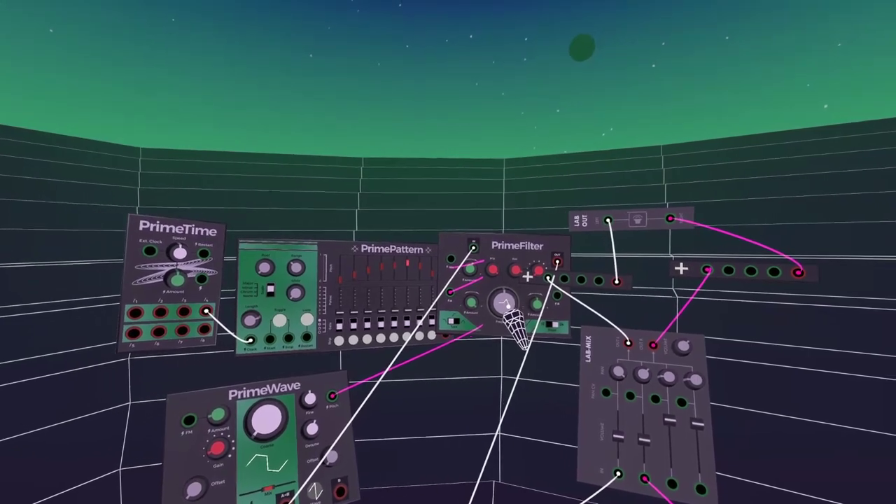
left_click_drag(501, 247, 478, 366)
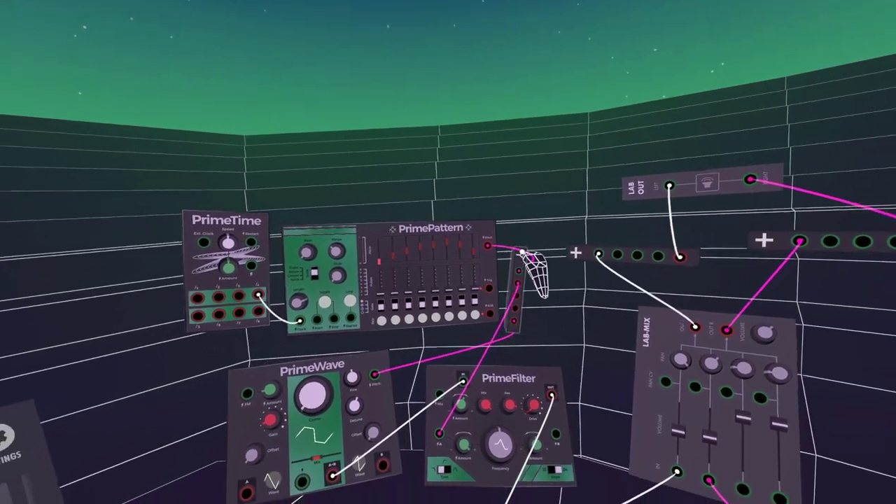
Remove the Split beside PrimePattern and patch PrimePattern's pitch output directly into PrimeWave's pitch input.
left_click(517, 269)
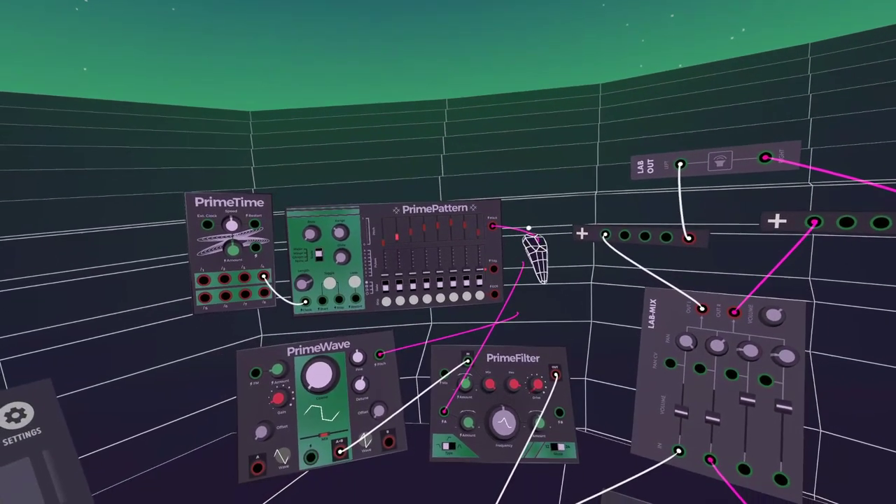
left_click_drag(492, 245, 410, 329)
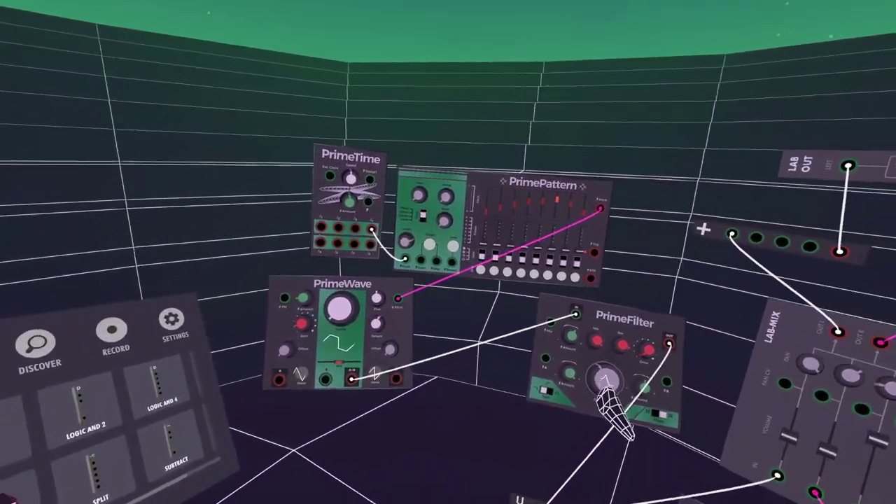
Add a LAB-ENV control source beneath PrimeWave and patch PrimePattern's trigger output into its trigger input.
left_click(302, 336)
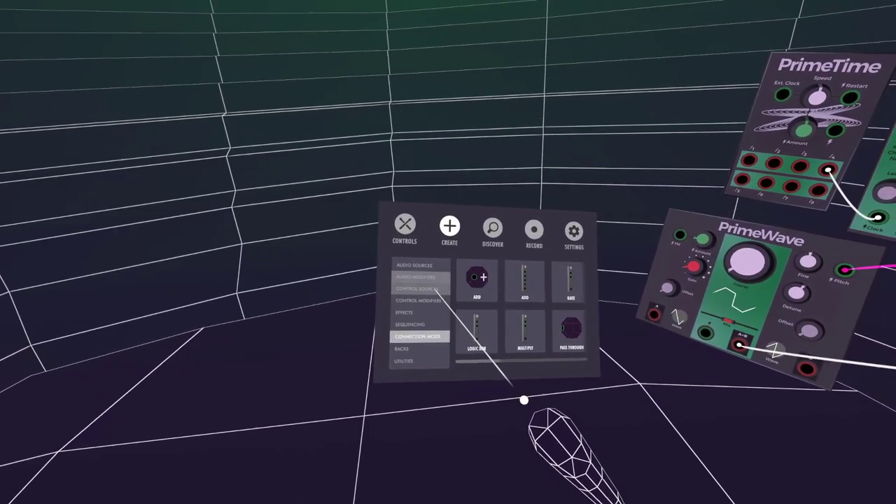
left_click_drag(504, 331, 364, 392)
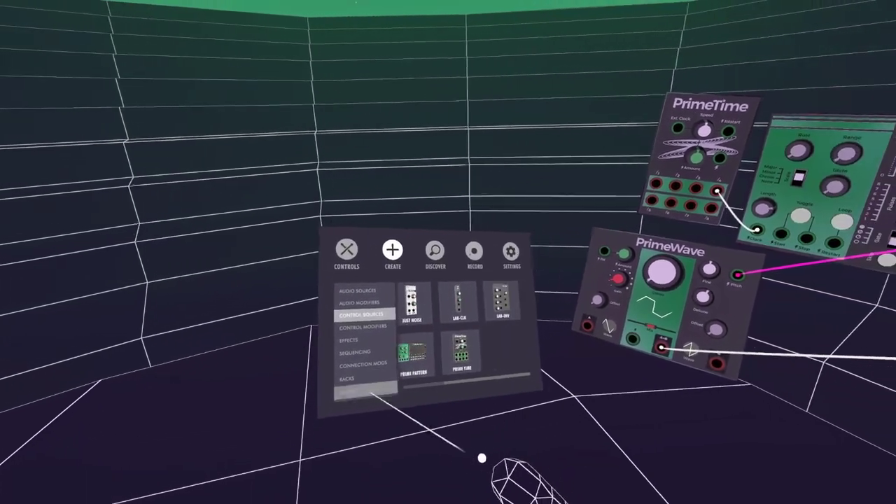
left_click_drag(476, 320, 469, 294)
left_click_drag(515, 267, 433, 284)
left_click_drag(425, 288, 634, 168)
left_click_drag(483, 291, 501, 342)
left_click_drag(490, 294, 482, 325)
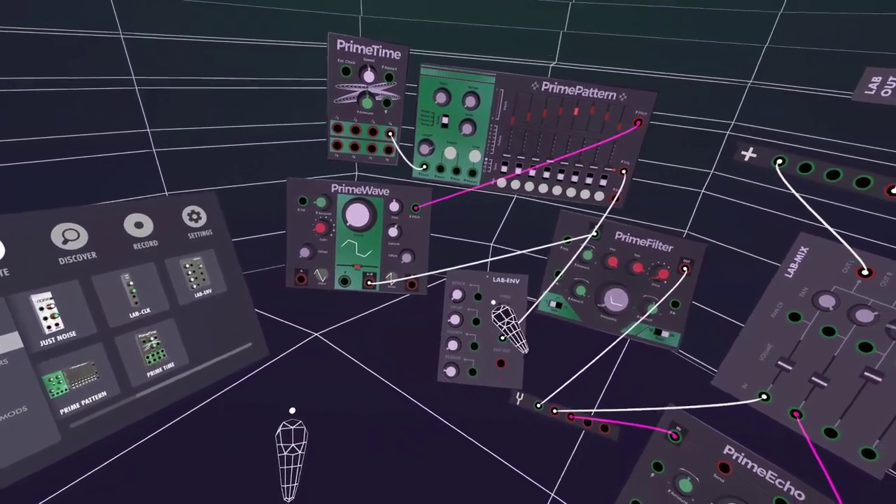
left_click_drag(492, 279, 427, 272)
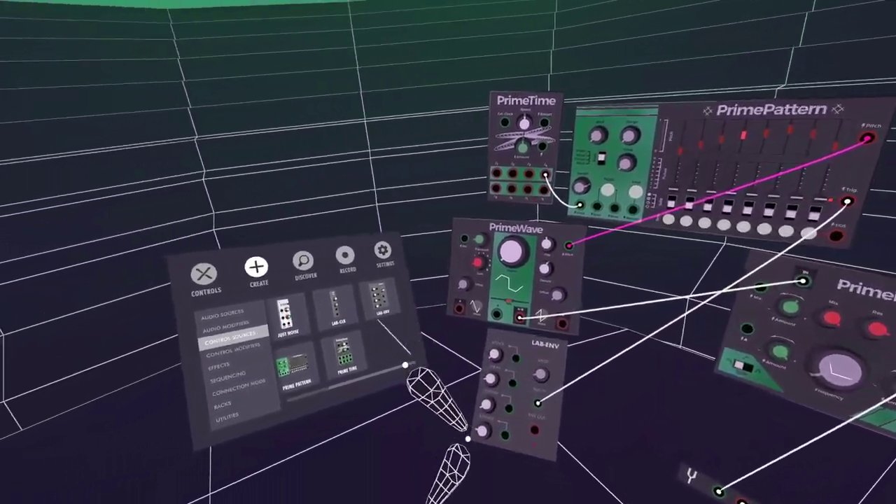
Add a LAB-AMP audio modifier between PrimeWave and PrimeFilter.
left_click(221, 312)
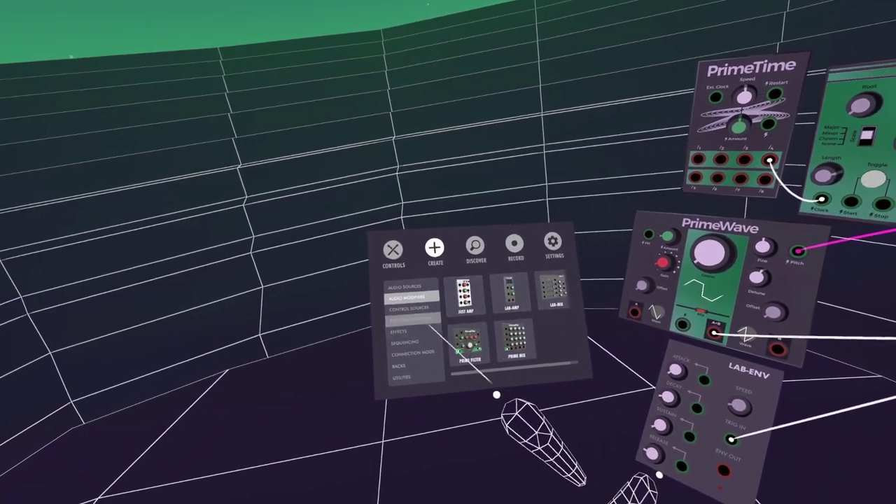
left_click(413, 348)
left_click_drag(448, 345, 532, 343)
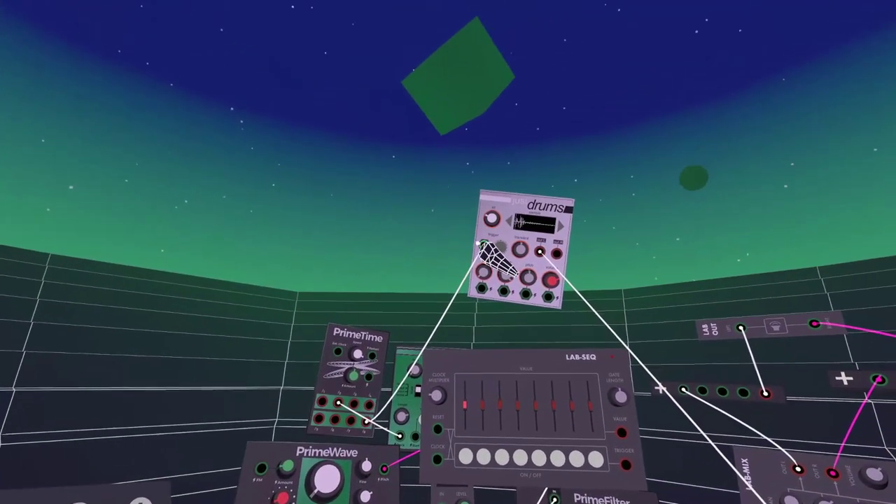
Clock LAB-SEQ from PrimeTime, place it beside the Just Drums module, and patch its trigger output into the drum trigger.
left_click_drag(478, 243, 437, 385)
left_click_drag(546, 287, 424, 280)
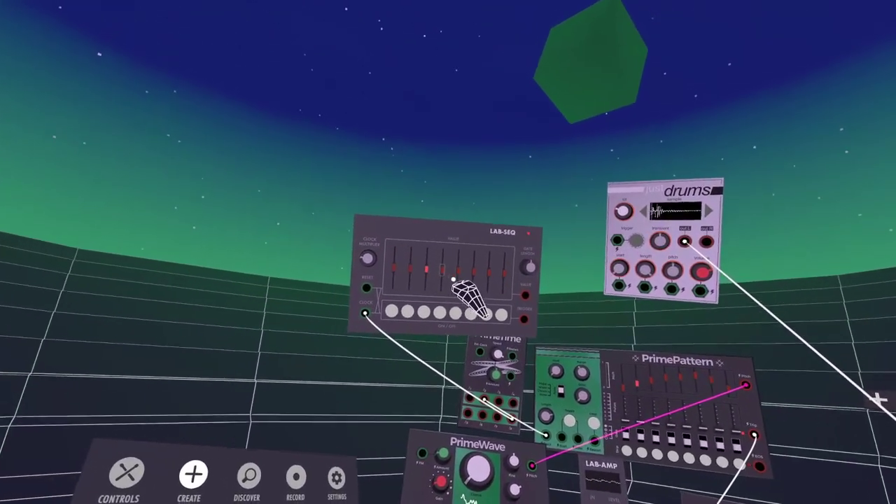
left_click_drag(527, 301, 538, 261)
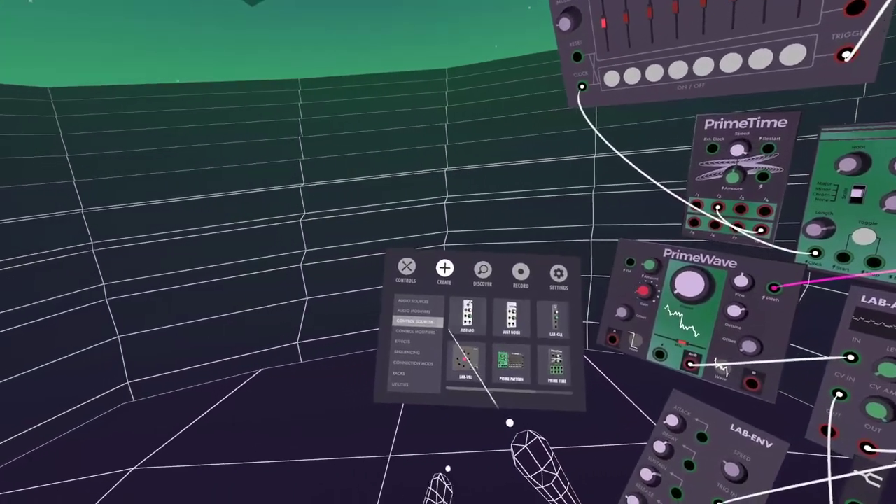
Add a four-button module and a Split module side by side next to PrimeWave.
left_click(388, 332)
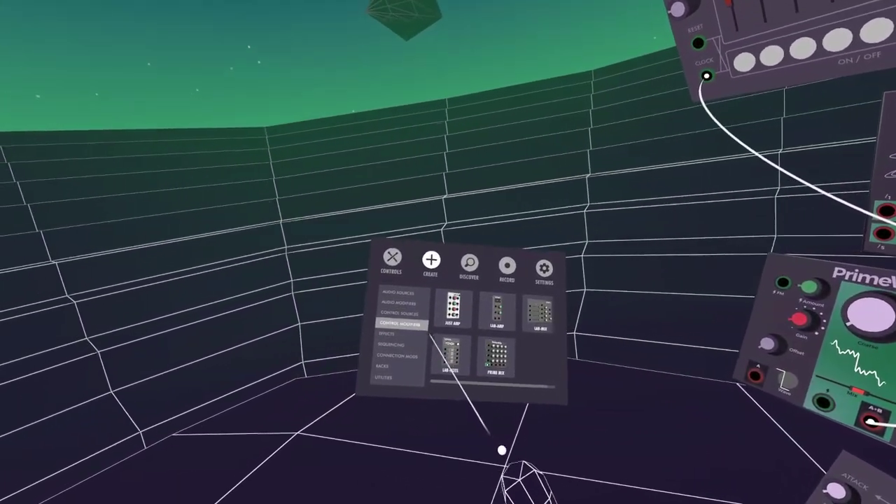
left_click(387, 304)
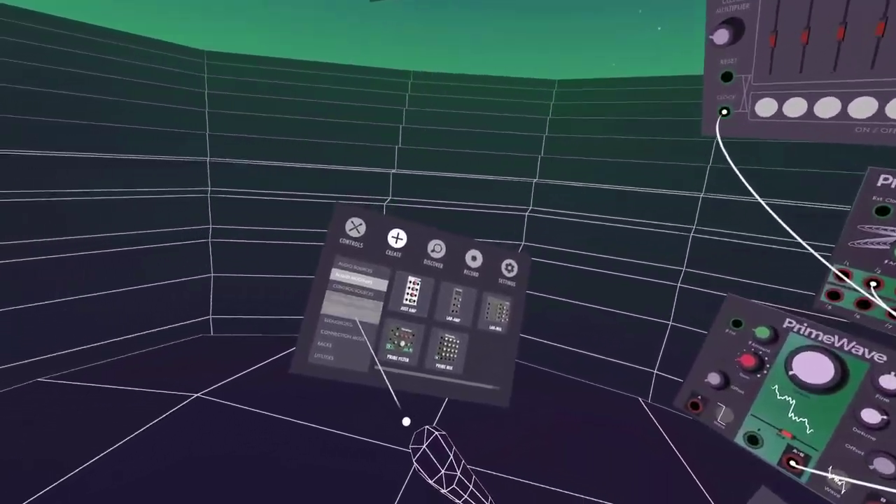
left_click(406, 280)
left_click(429, 286)
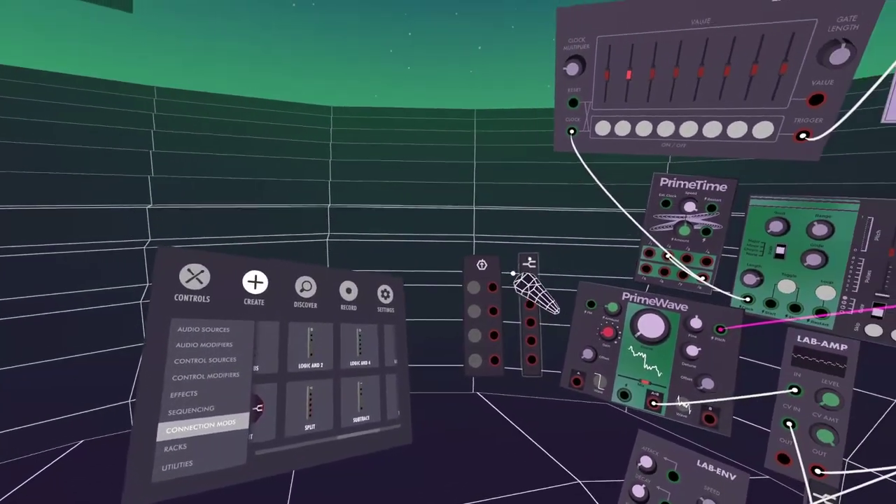
Patch the first button into the Split, and route Split outputs to LAB-SEQ's reset and PrimePattern's restart inputs.
mouse_move(481, 290)
left_mouse_down()
mouse_move(501, 229)
mouse_move(489, 296)
left_mouse_up()
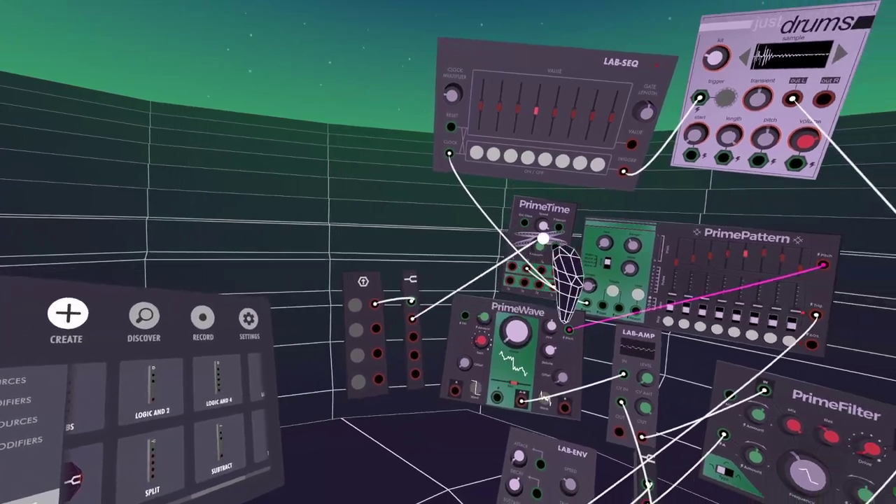
left_click_drag(543, 239, 430, 261)
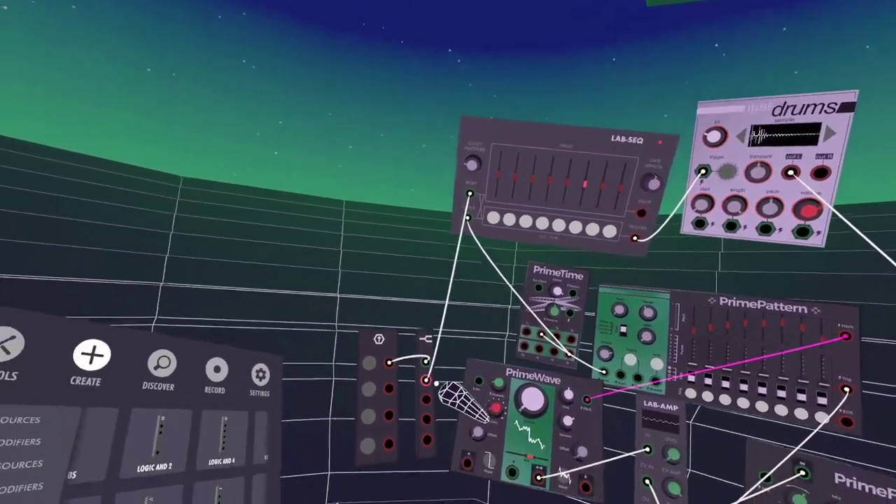
left_click_drag(428, 400, 455, 316)
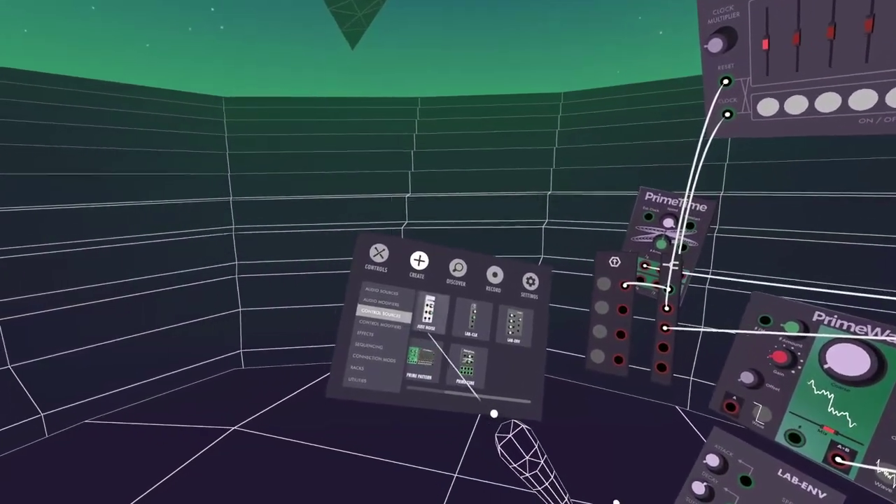
Add a second PrimePattern below the first and patch a reset Split output into its restart input.
left_click(422, 361)
left_click_drag(447, 319, 494, 270)
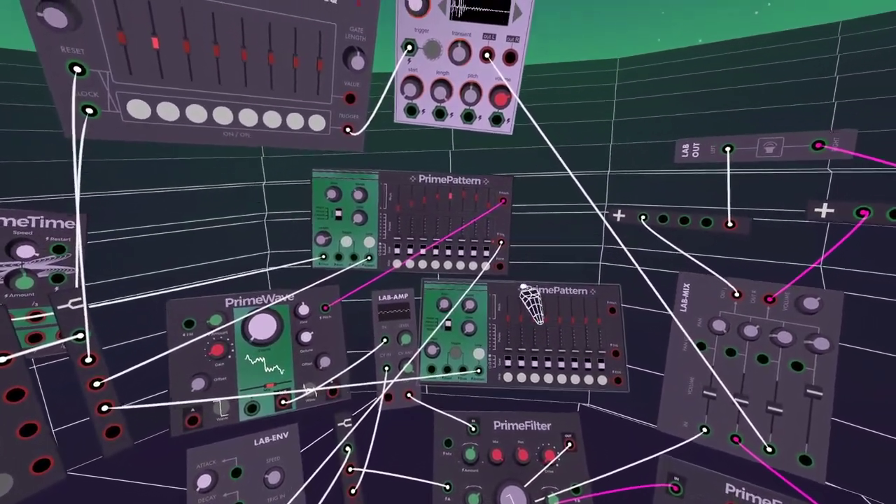
left_click_drag(530, 301, 523, 245)
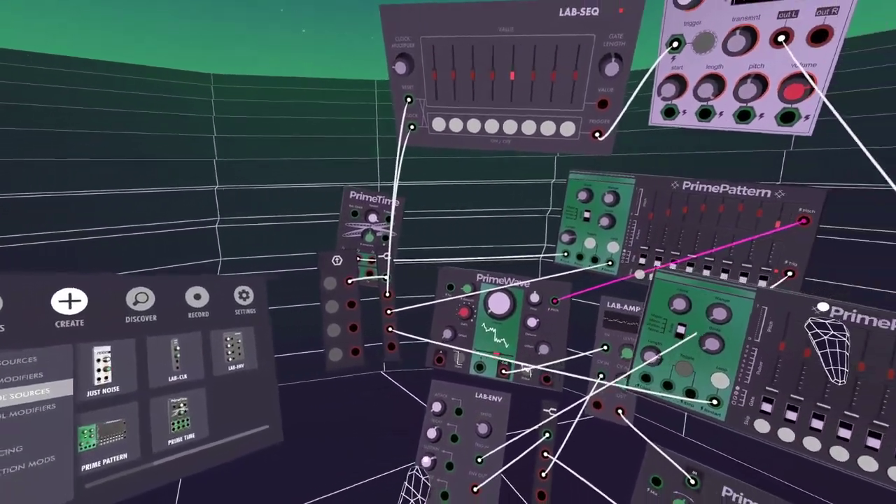
left_click_drag(823, 306, 700, 305)
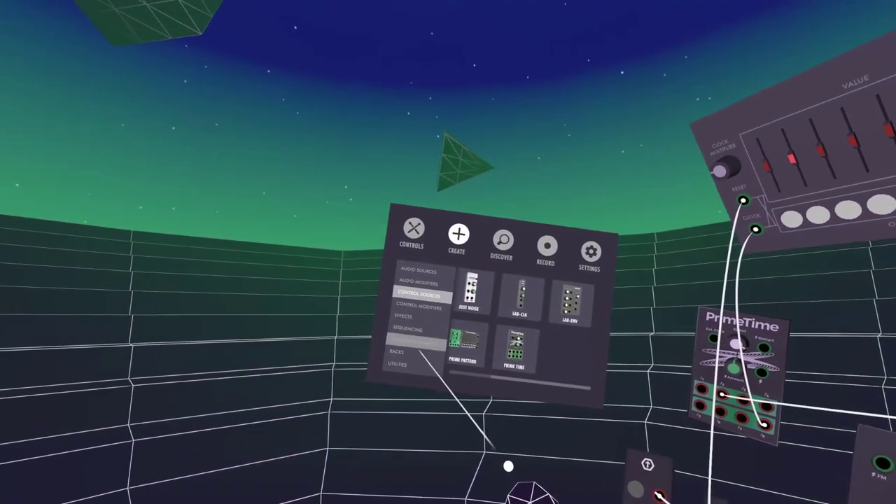
Add a splitter module under PrimeTime to clock both PrimePatterns, and position the second PrimePattern beside the first.
left_click(391, 335)
left_click_drag(552, 354, 360, 367)
left_click_drag(420, 312, 430, 356)
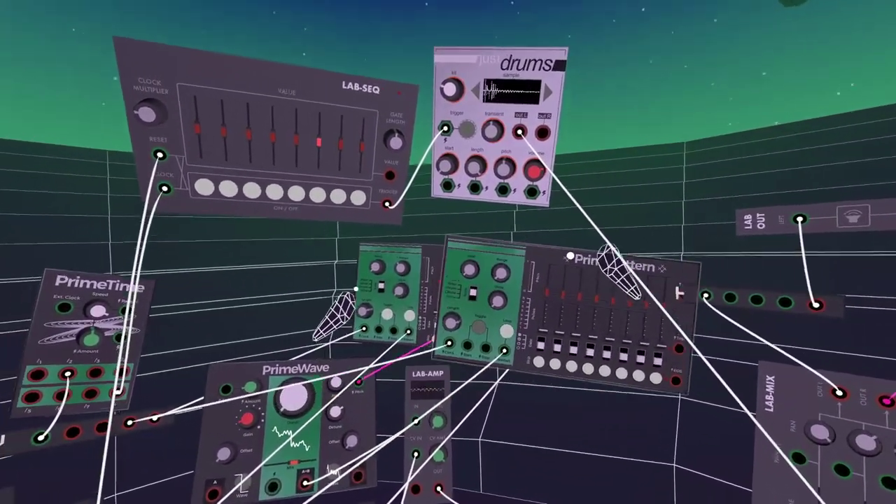
left_click_drag(571, 255, 538, 248)
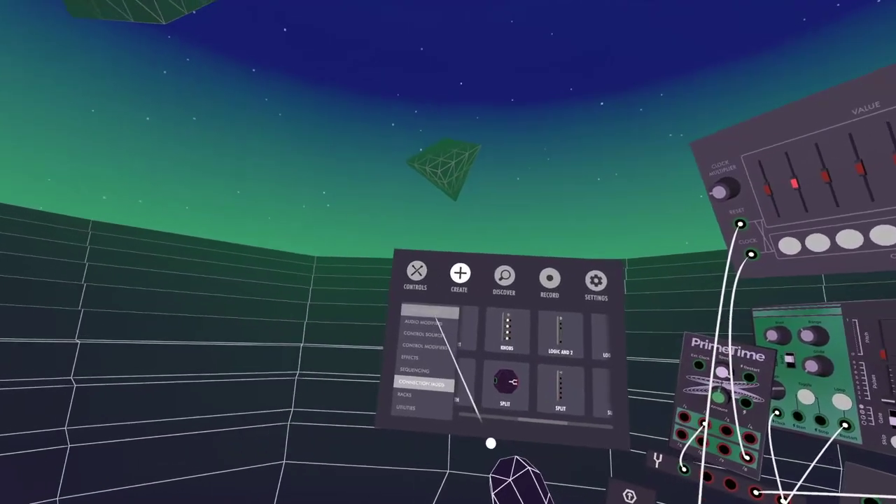
Add a second LAB-AMP below the second PrimePattern and patch that pattern's pitch output into the amp's input.
left_click_drag(483, 322, 532, 364)
left_click_drag(542, 262, 478, 344)
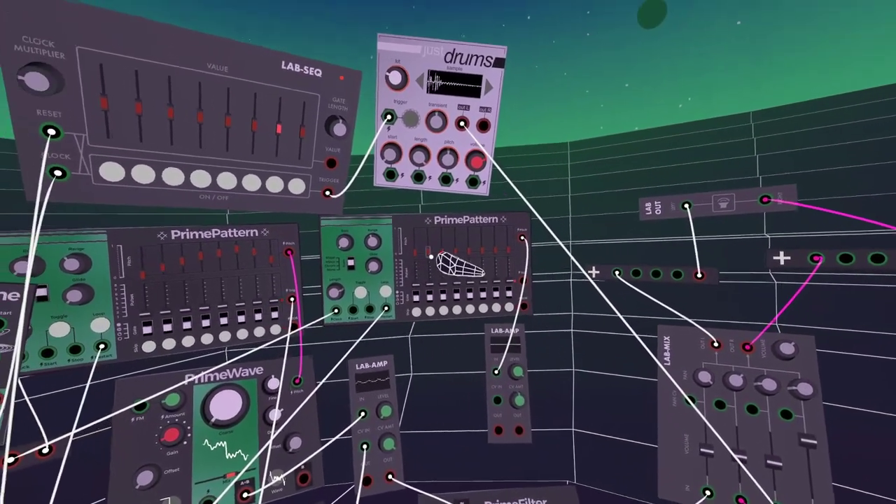
left_click_drag(434, 259, 446, 257)
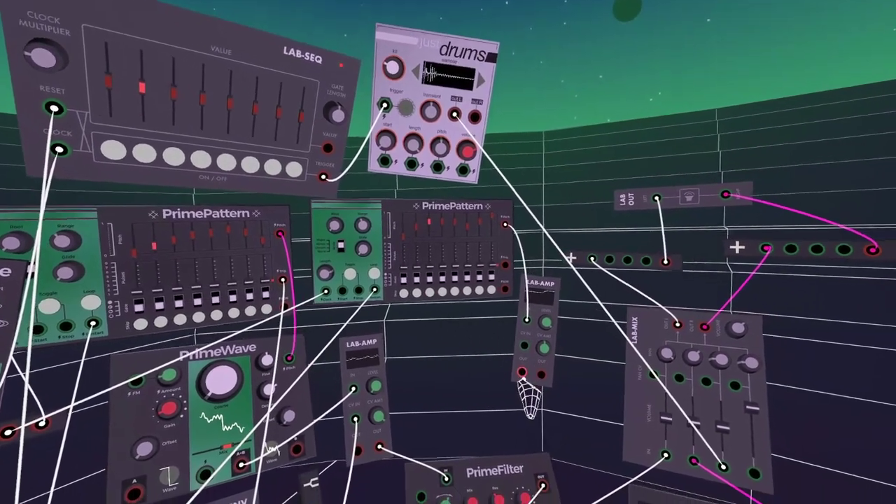
Patch the second LAB-AMP's output into PrimeFilter's second frequency modulation input (FB).
left_click_drag(523, 372, 583, 330)
left_click_drag(450, 284, 450, 259)
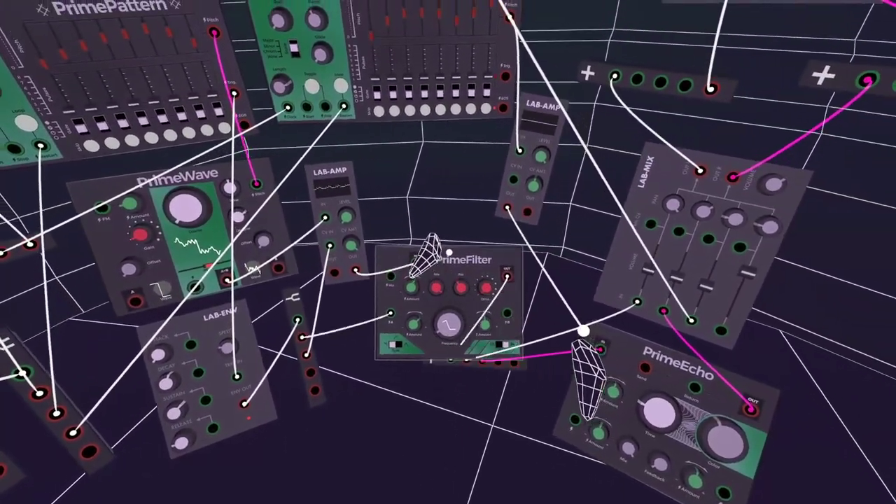
left_click_drag(584, 330, 535, 324)
left_click_drag(450, 258, 448, 207)
left_click_drag(535, 325, 502, 304)
left_click_drag(449, 207, 430, 236)
left_click_drag(501, 303, 494, 326)
left_click_drag(430, 236, 427, 268)
left_click_drag(495, 326, 496, 365)
mouse_move(428, 268)
left_mouse_down()
mouse_move(428, 300)
mouse_move(433, 276)
left_mouse_up()
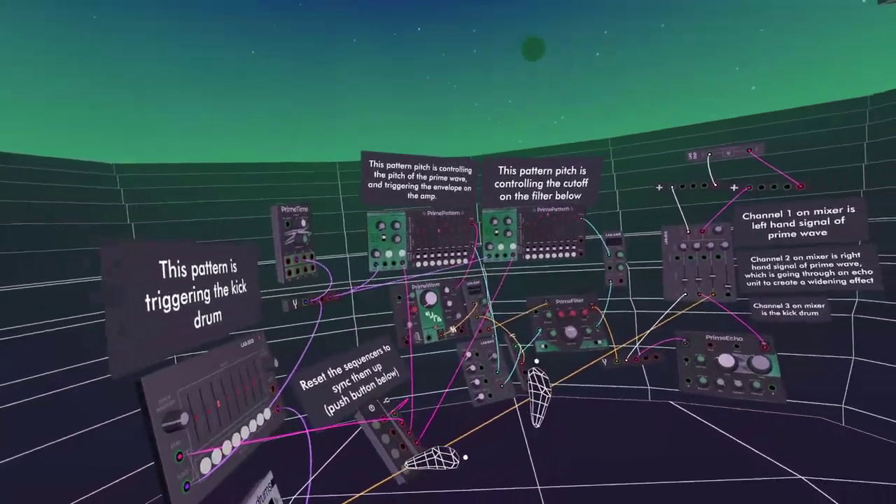
View the save slots and the Discover page for sharing or downloading patches by access code, and close the menu.
key("Escape")
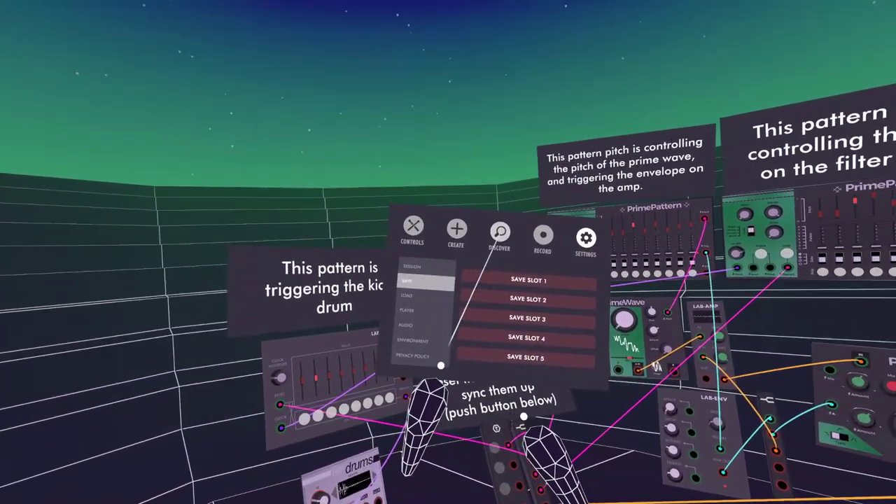
left_click(504, 327)
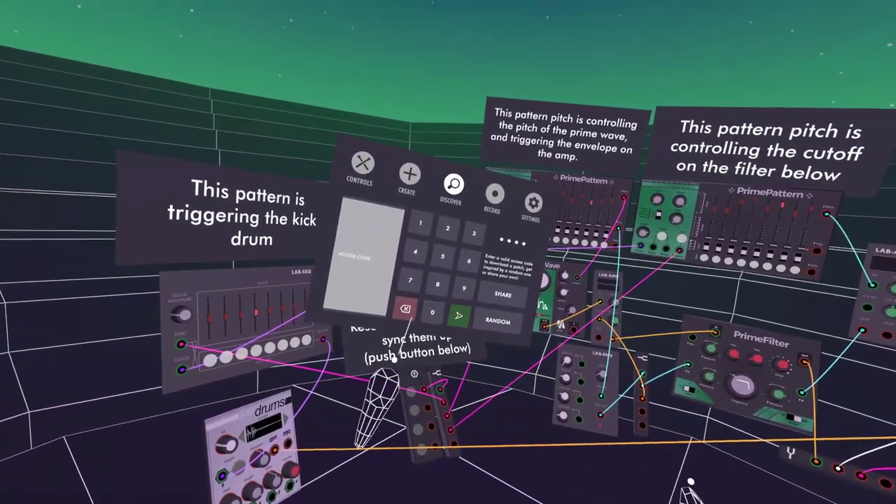
key("Escape")
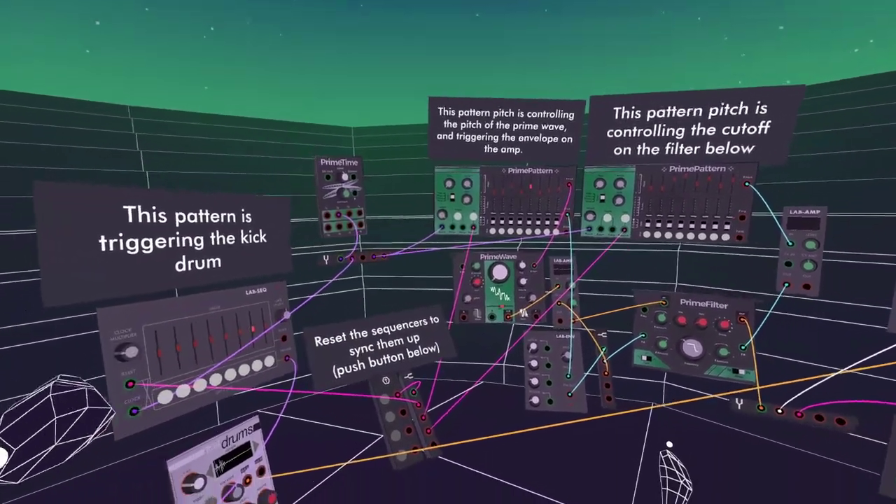